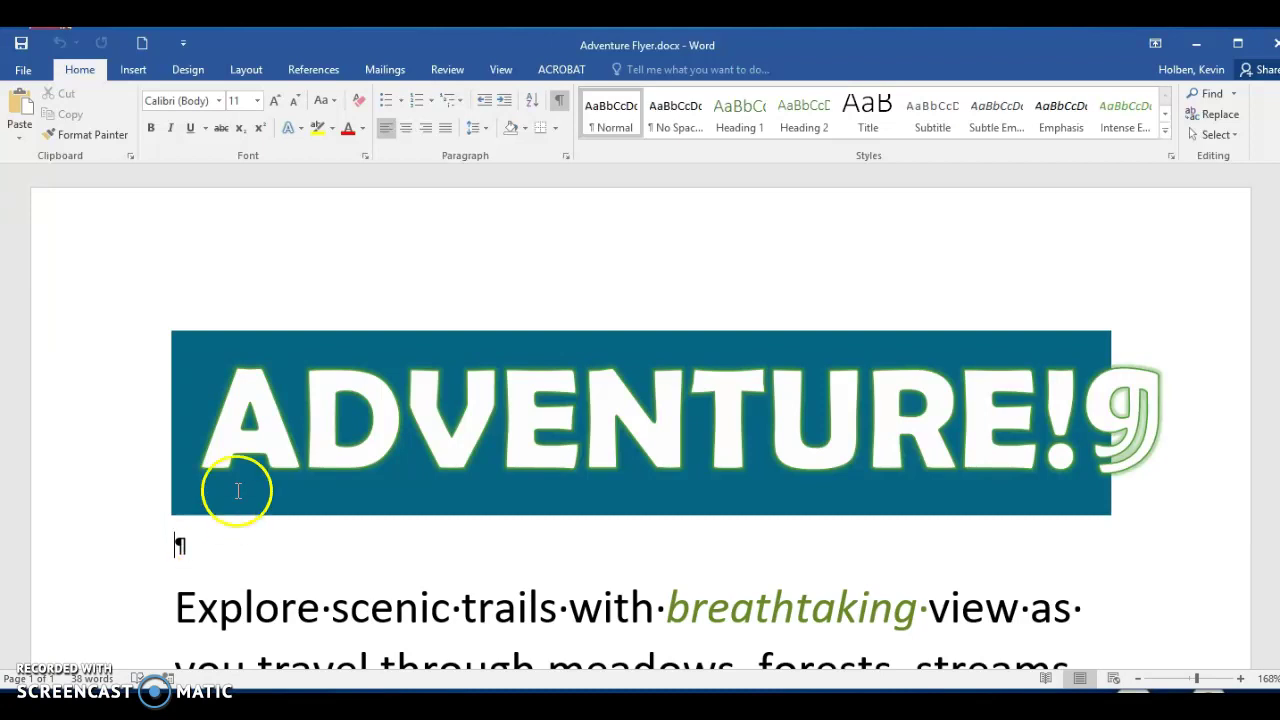
# Step: Center the empty paragraph below the ADVENTURE! heading and insert the picture Mountain Trail.jpg there
pyautogui.click(406, 130)
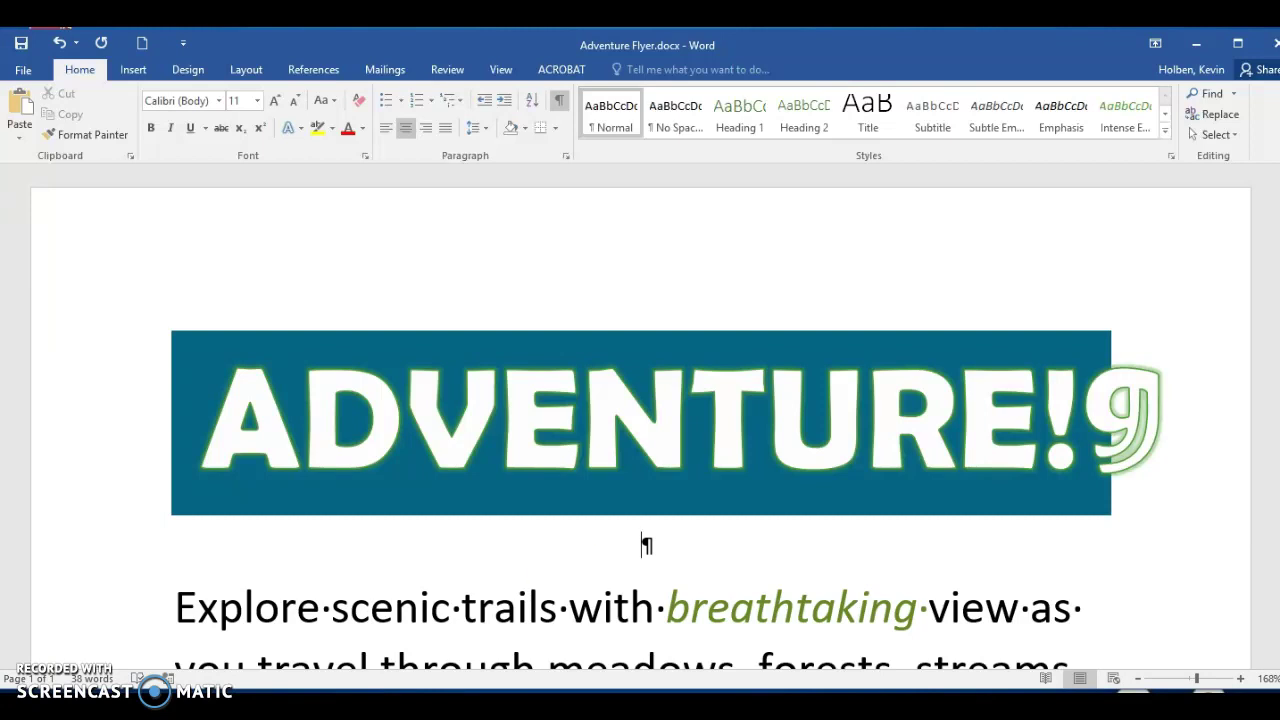
pyautogui.hotkey('alt', 'n')
pyautogui.click(646, 545)
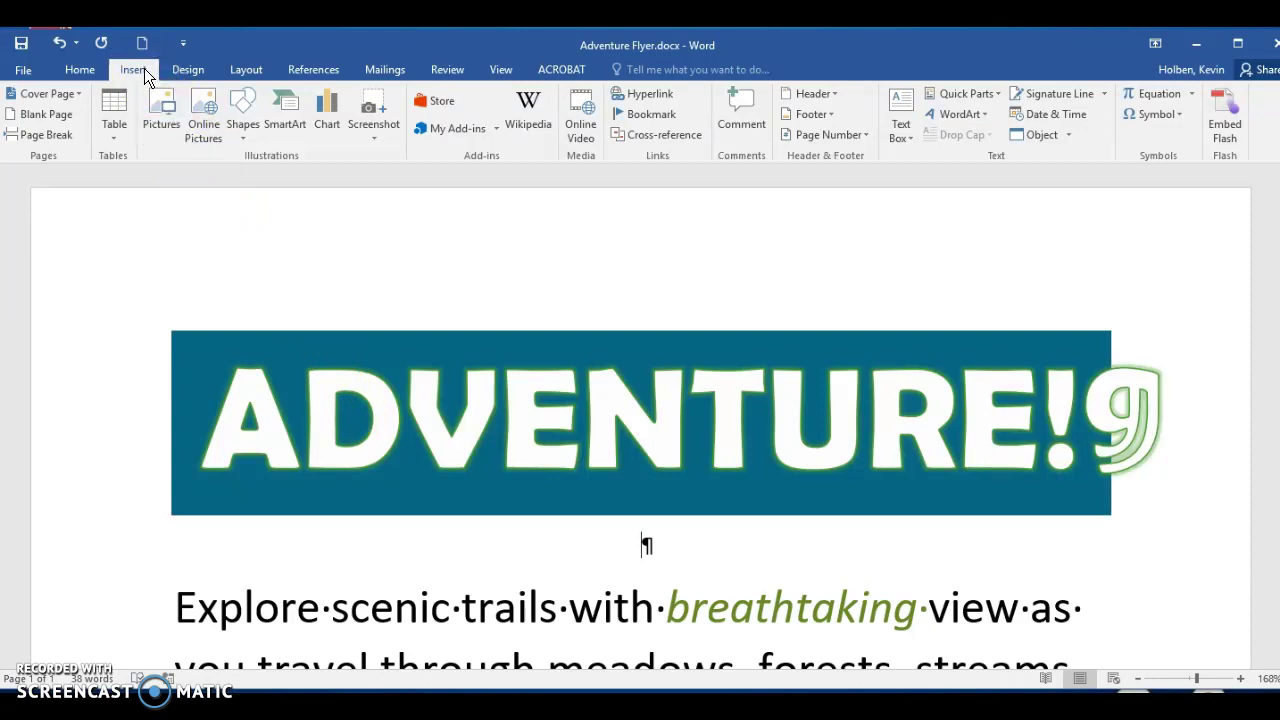
pyautogui.click(163, 116)
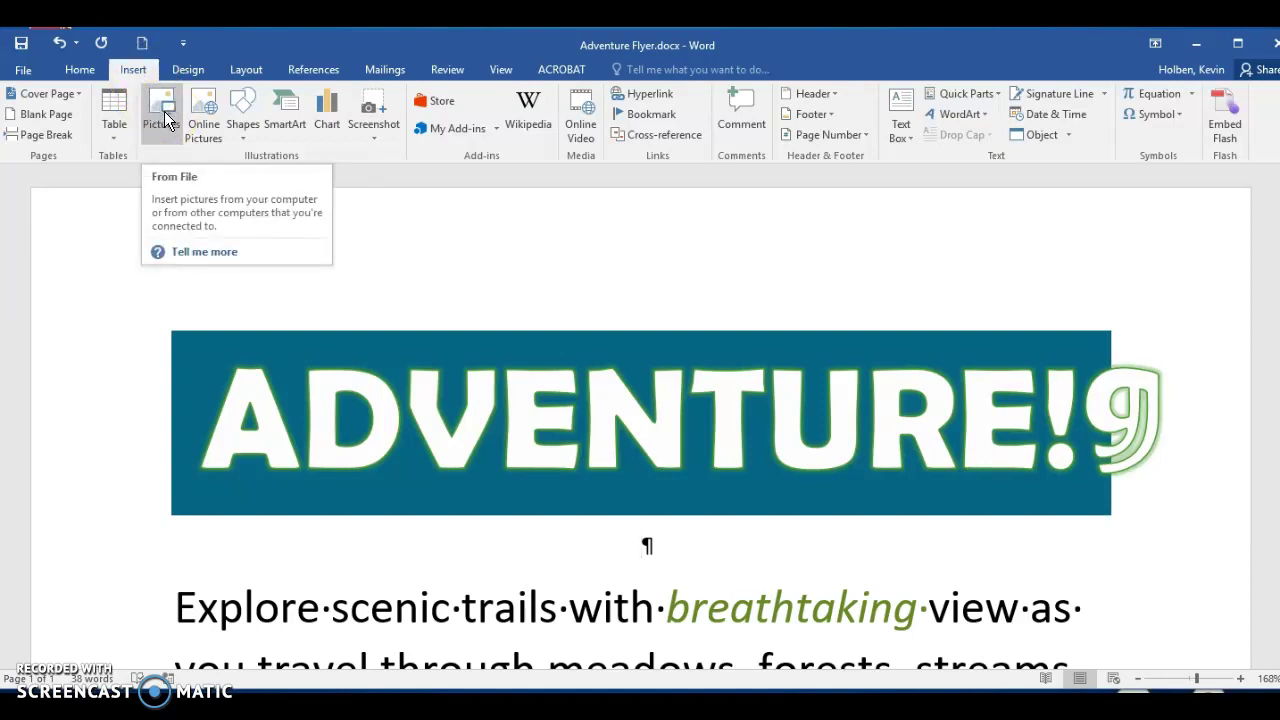
pyautogui.click(165, 117)
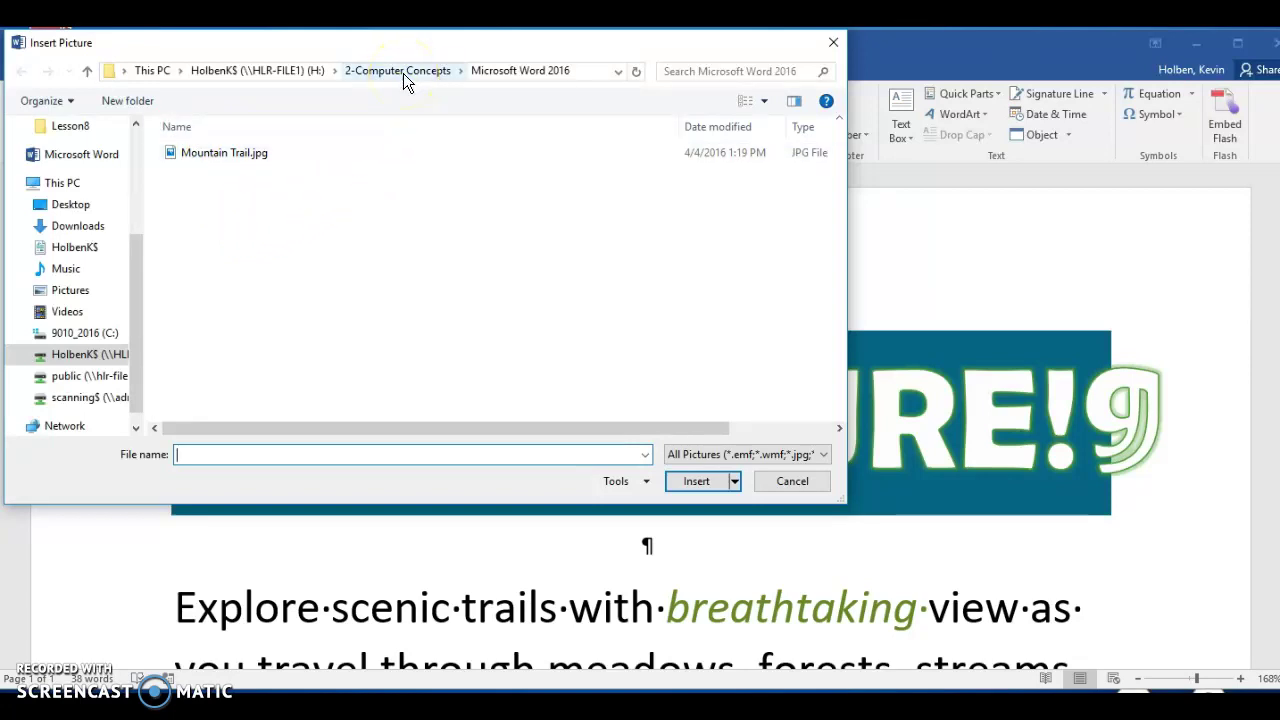
pyautogui.click(238, 154)
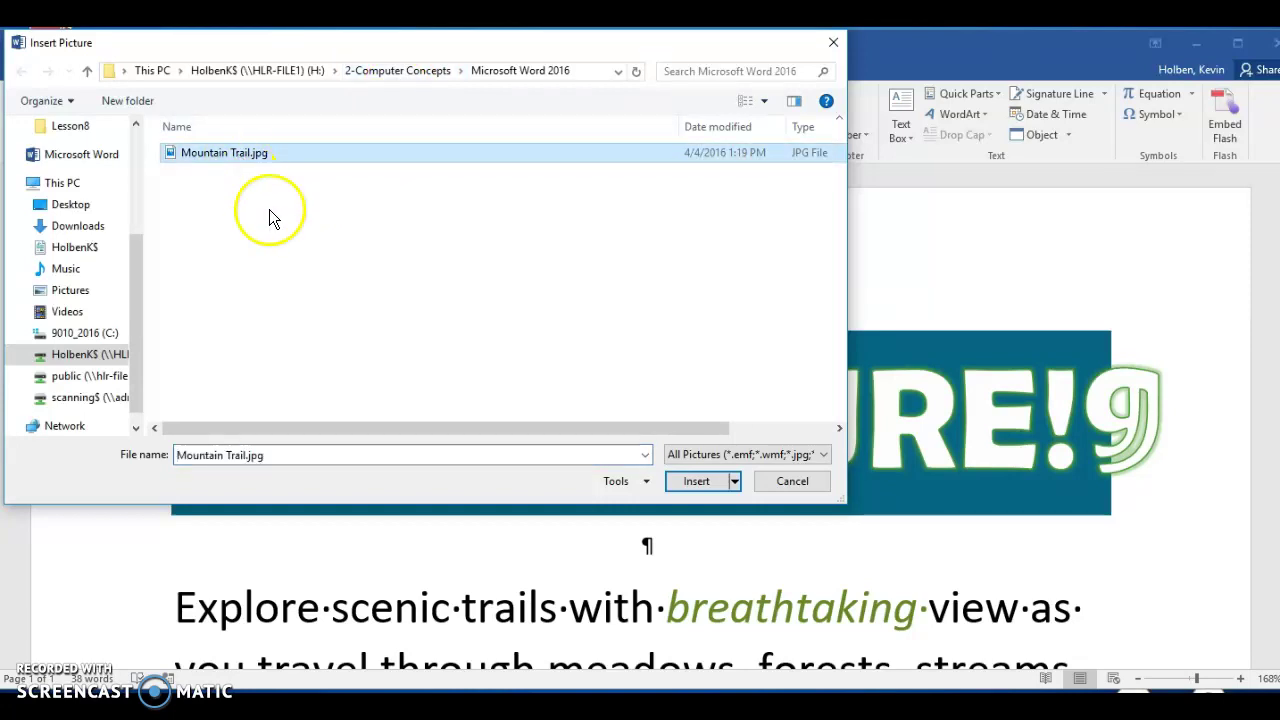
pyautogui.click(700, 480)
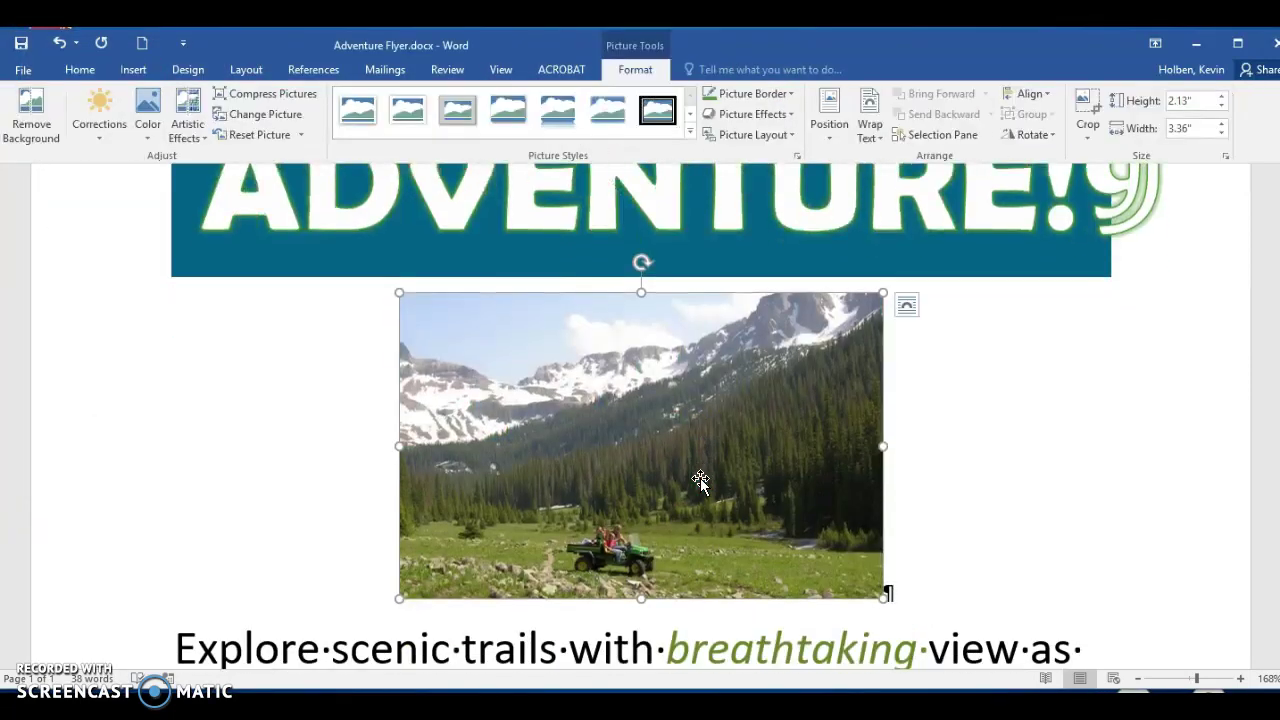
# Step: Enlarge the mountain picture proportionally to about 3.19" high by 5.03" wide
pyautogui.click(829, 470)
pyautogui.moveTo(396, 598); pyautogui.dragTo(239, 680)
pyautogui.scroll(-1, 243, 473)
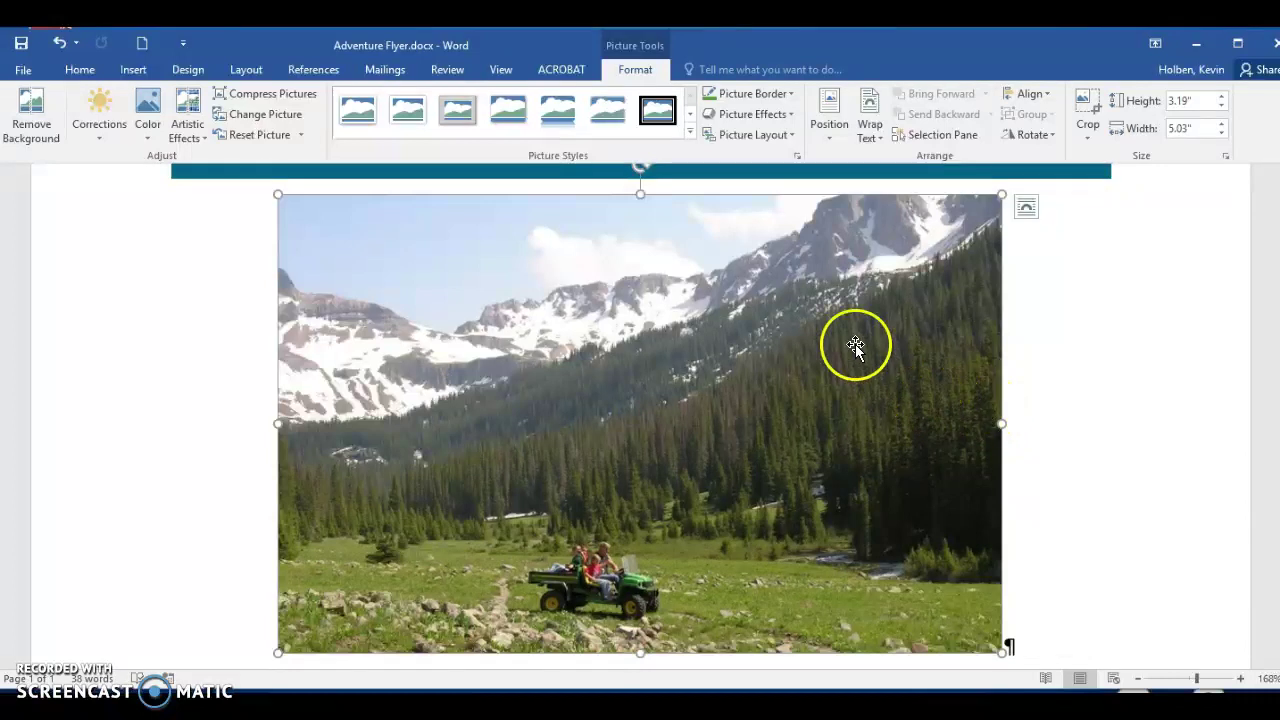
# Step: Apply the Drop Shadow Rectangle picture style to the mountain picture
pyautogui.click(690, 134)
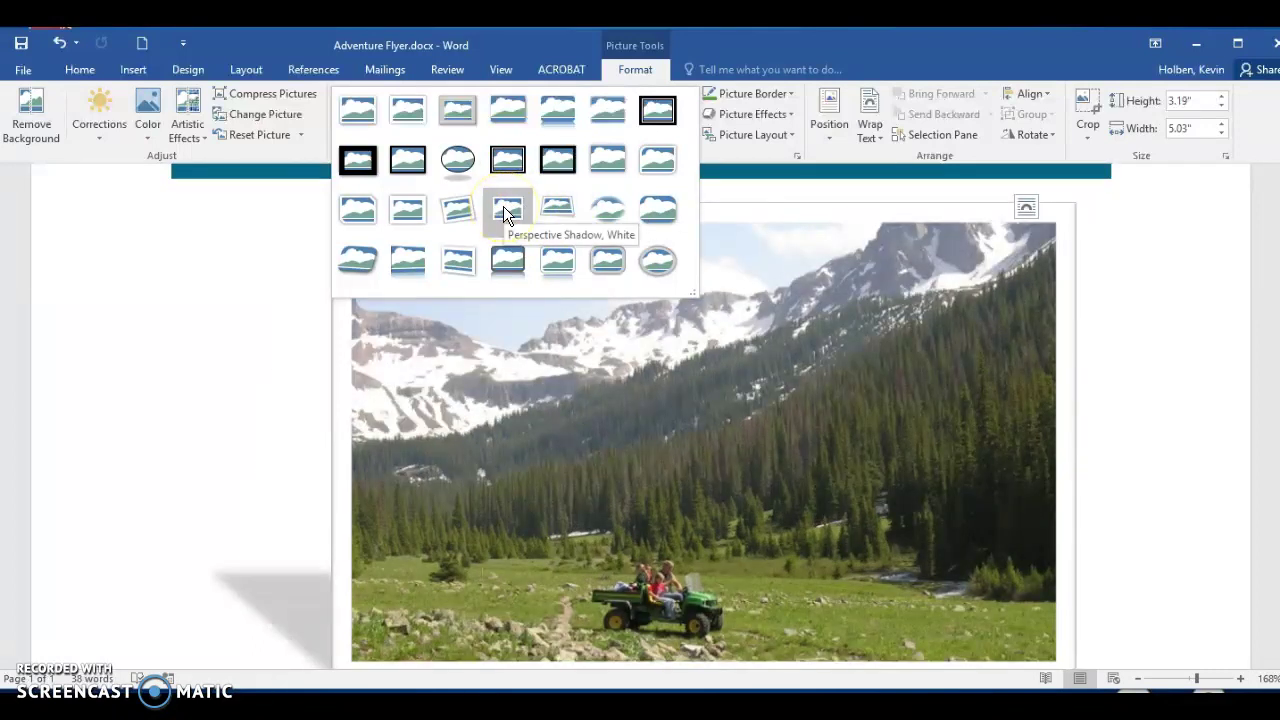
pyautogui.press('Escape')
pyautogui.click(689, 131)
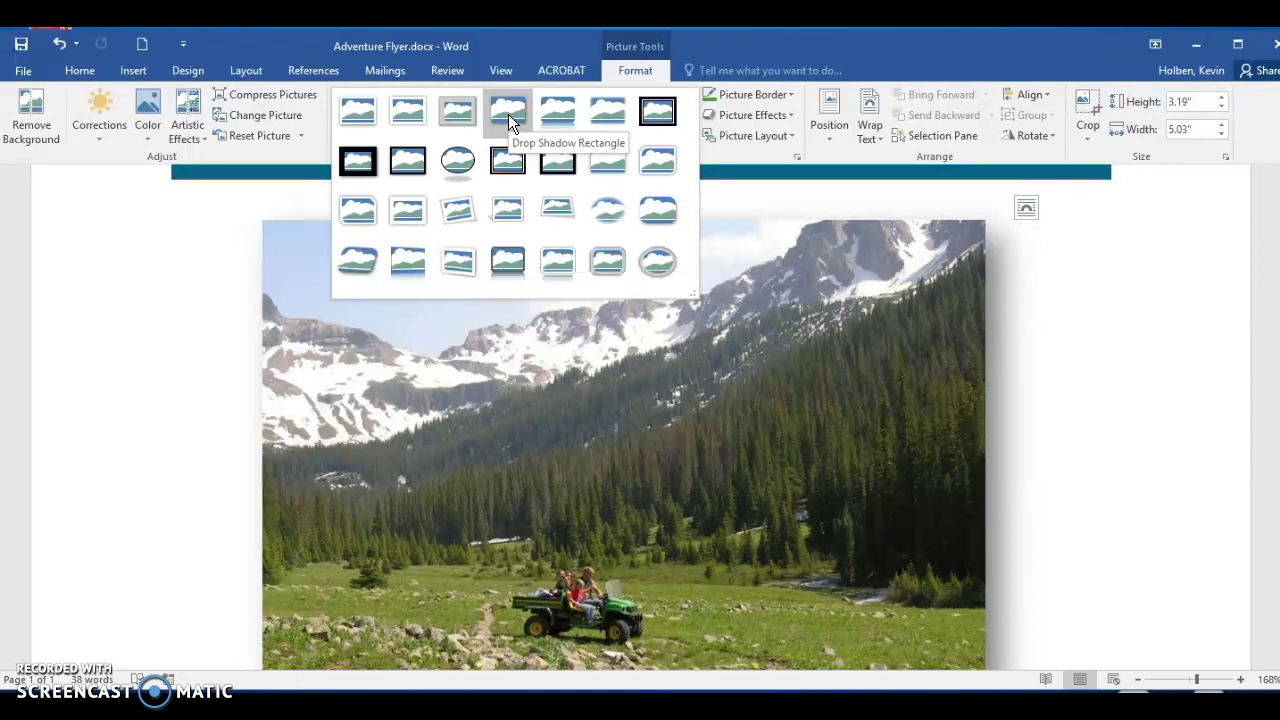
pyautogui.click(508, 114)
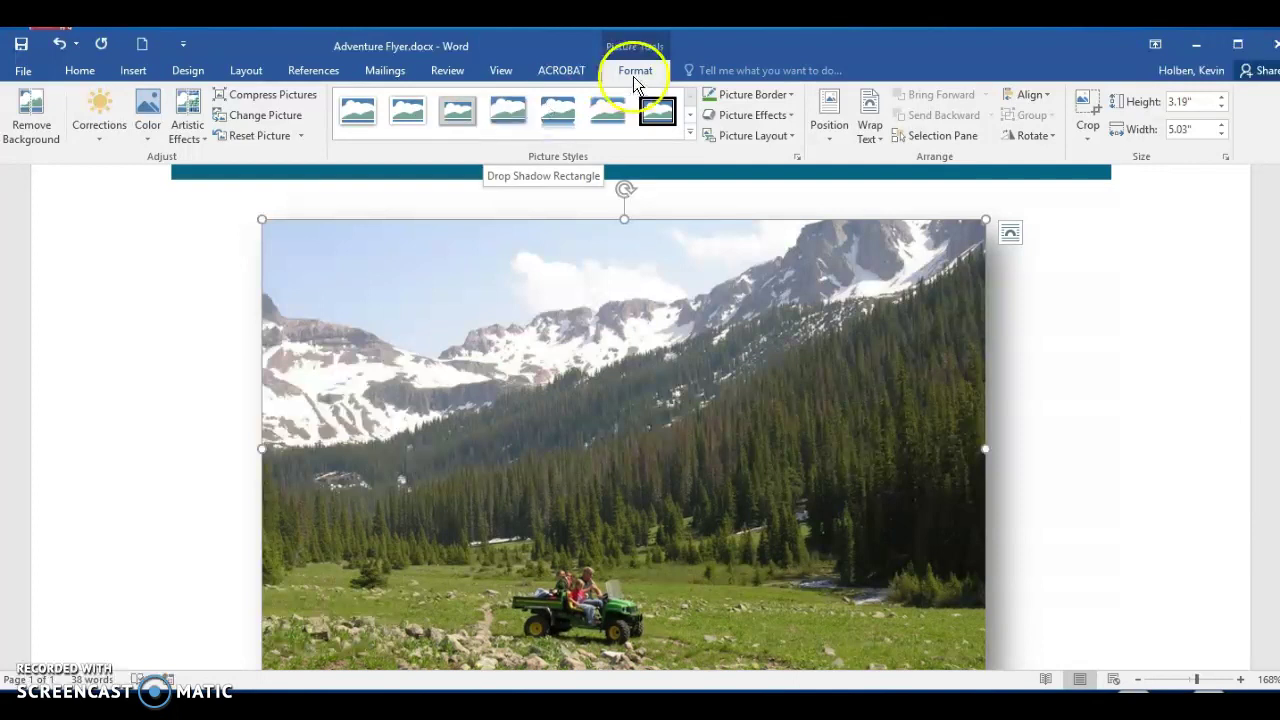
# Step: Add the "Turquoise, 5 pt glow, Accent color 6" glow effect to the mountain picture
pyautogui.click(794, 116)
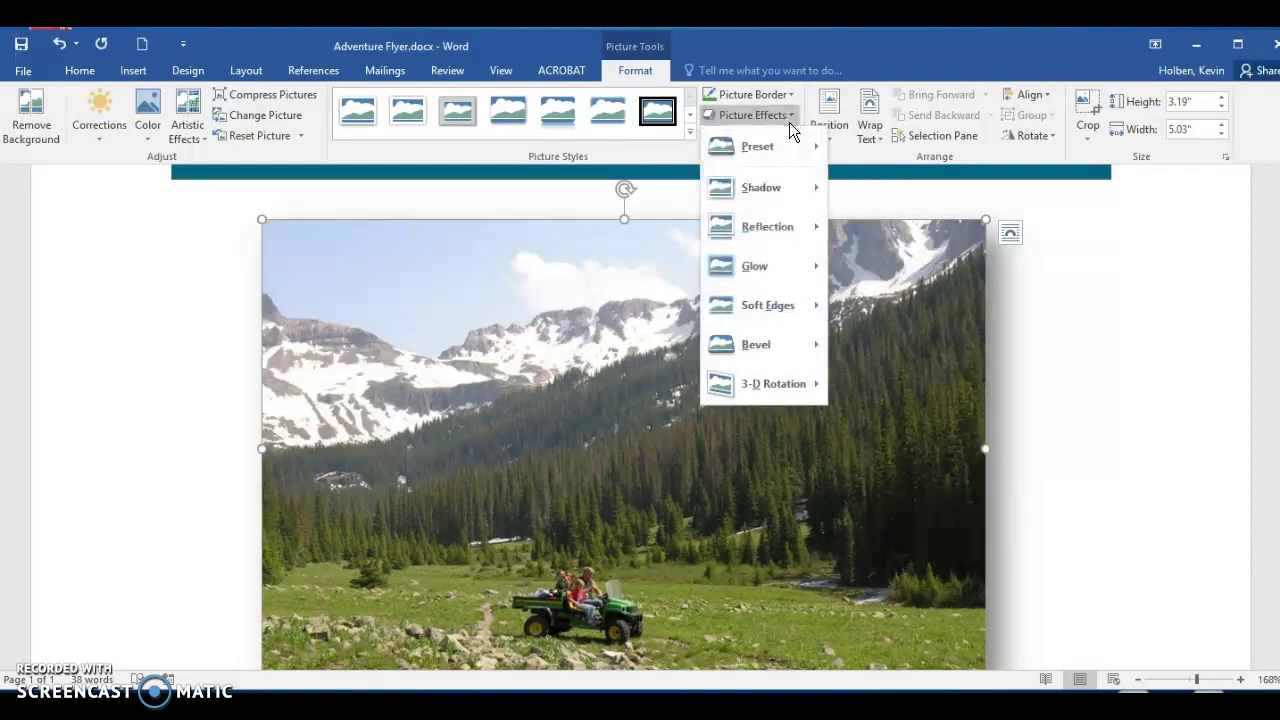
pyautogui.moveTo(785, 266)
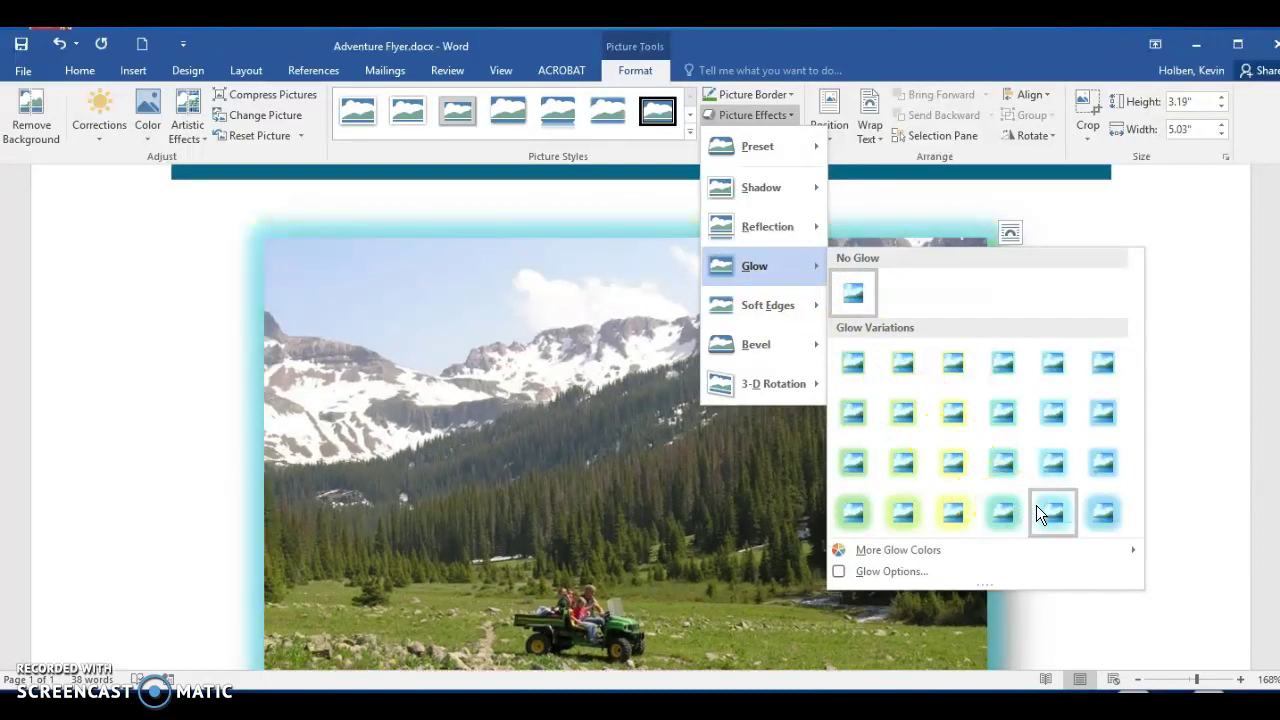
pyautogui.click(1093, 517)
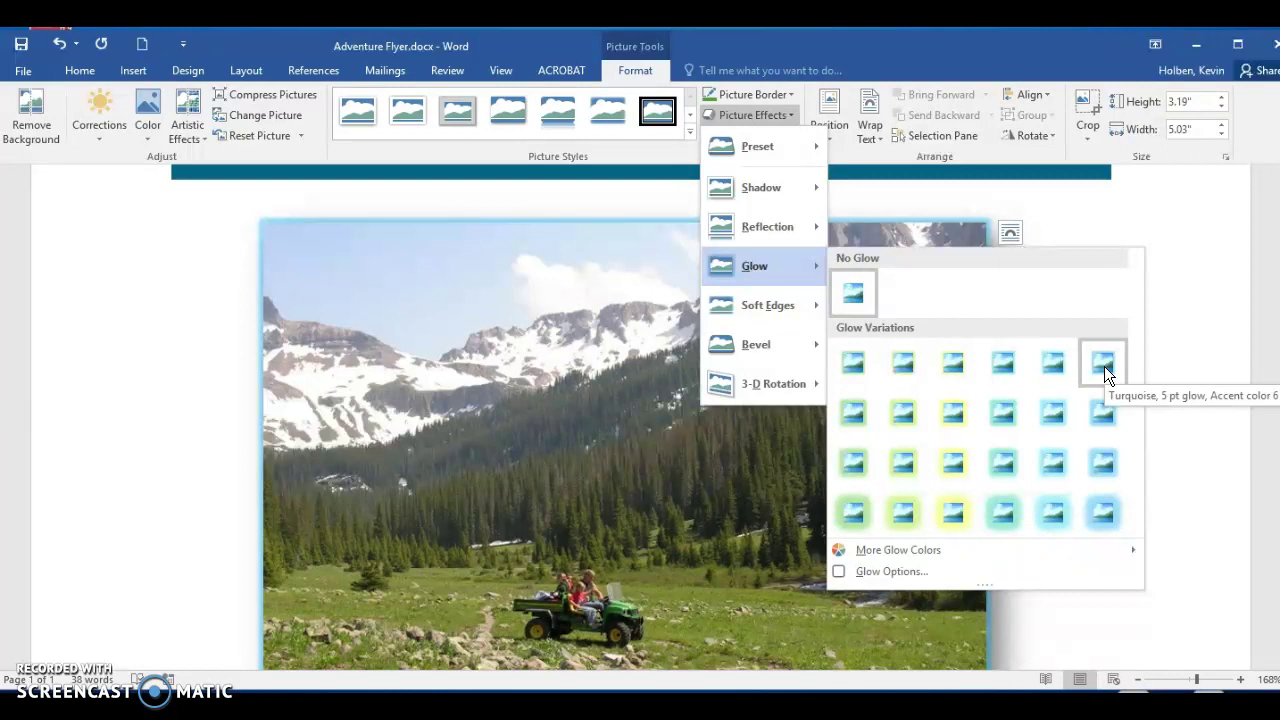
pyautogui.click(1104, 366)
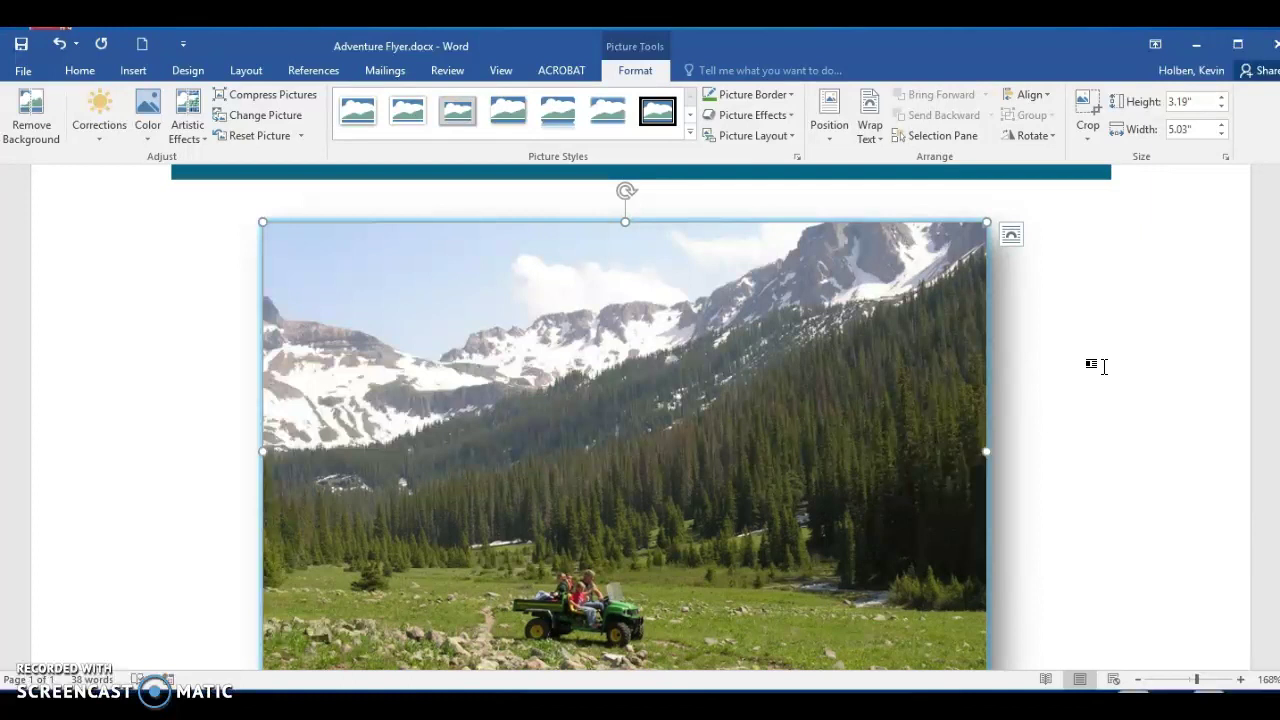
# Step: Add the Angle bevel effect to the mountain picture
pyautogui.click(789, 116)
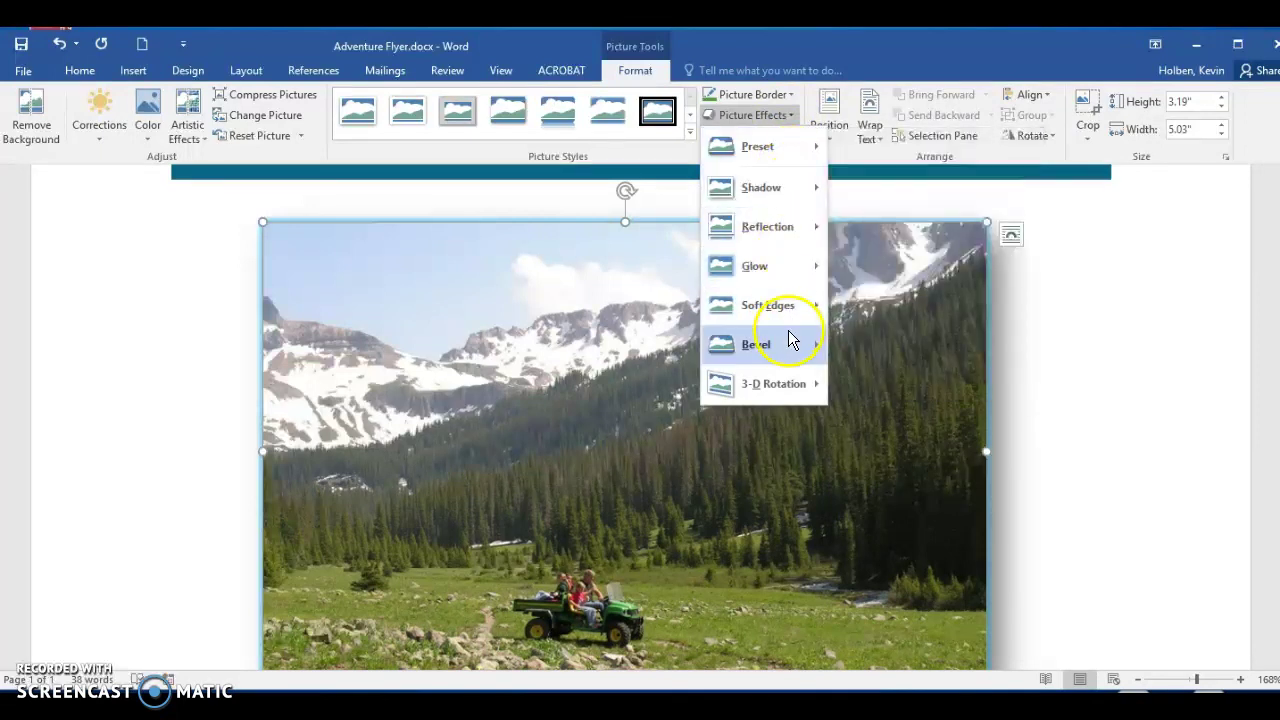
pyautogui.moveTo(787, 344)
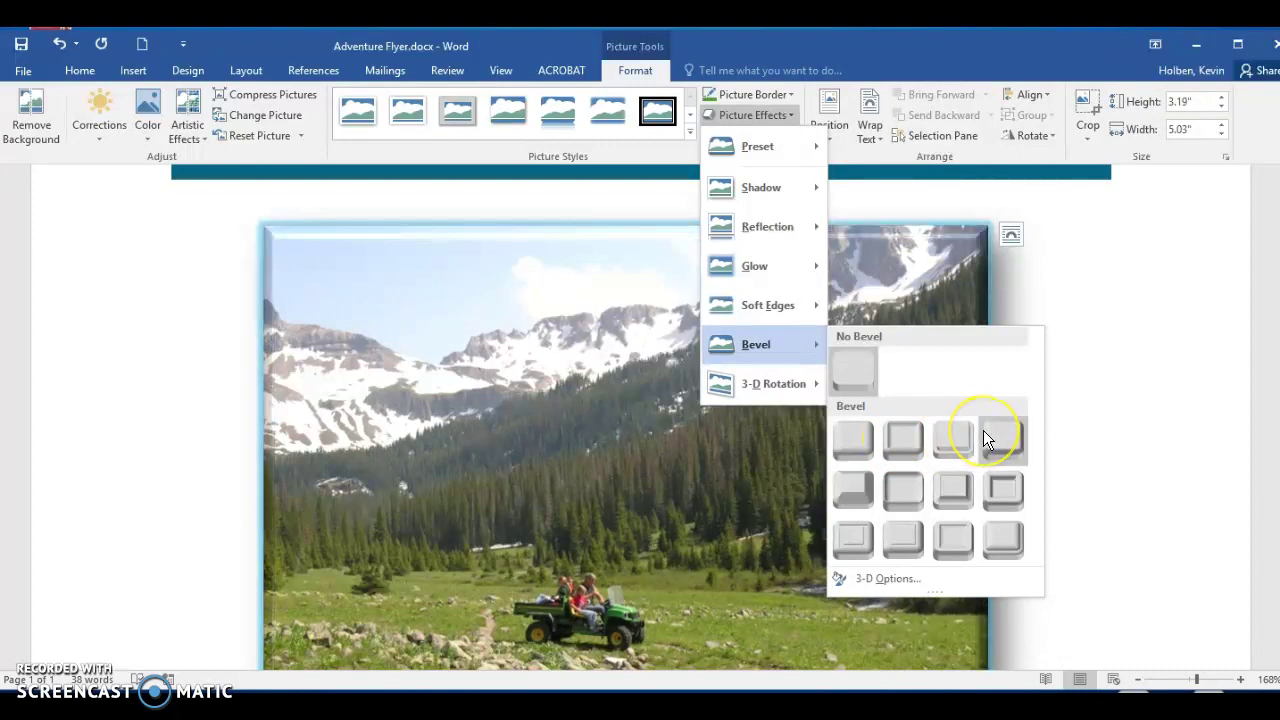
pyautogui.click(857, 494)
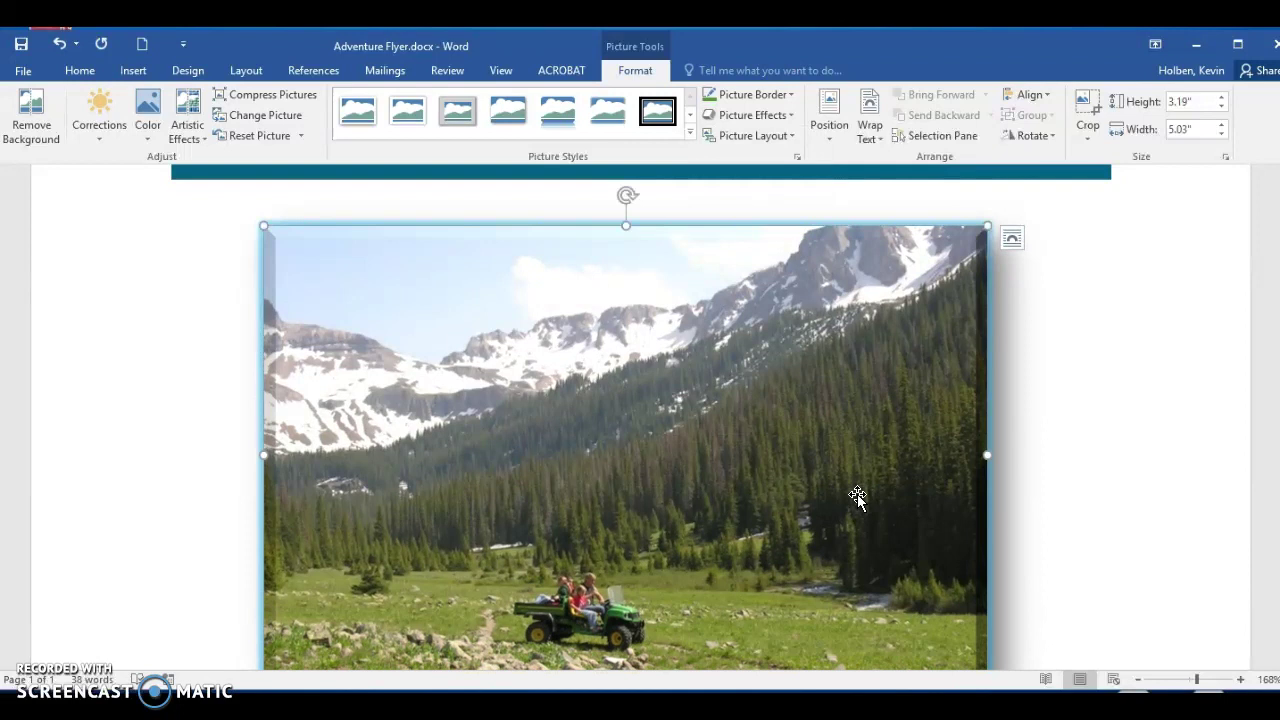
pyautogui.click(852, 262)
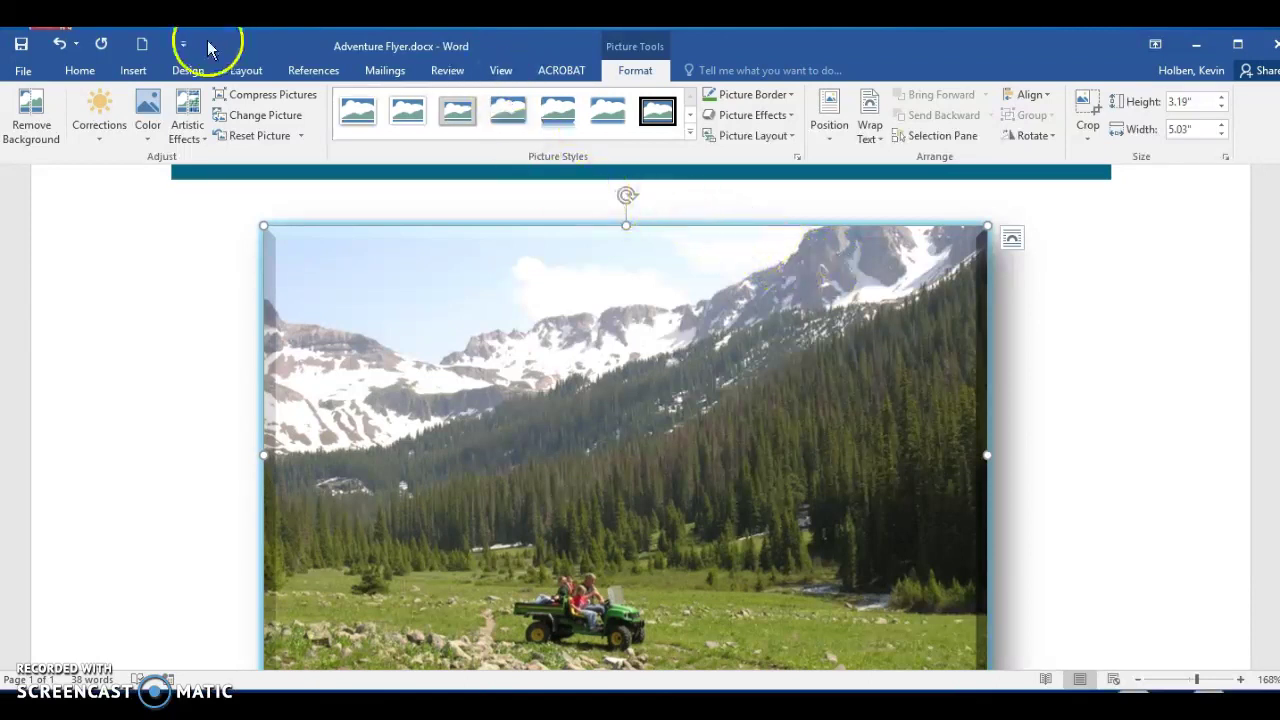
# Step: Add a box page border to the whole document with a dotted line style, light green theme color and 4 ½ pt width
pyautogui.click(185, 70)
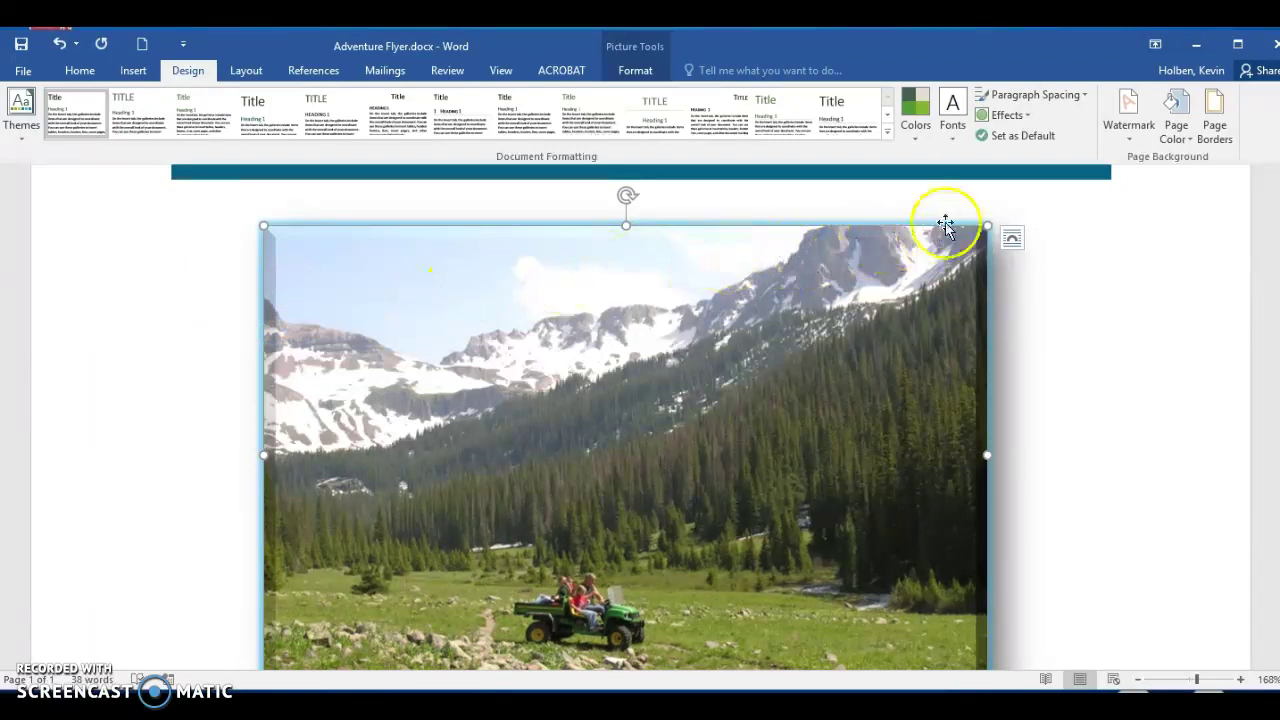
pyautogui.click(1214, 133)
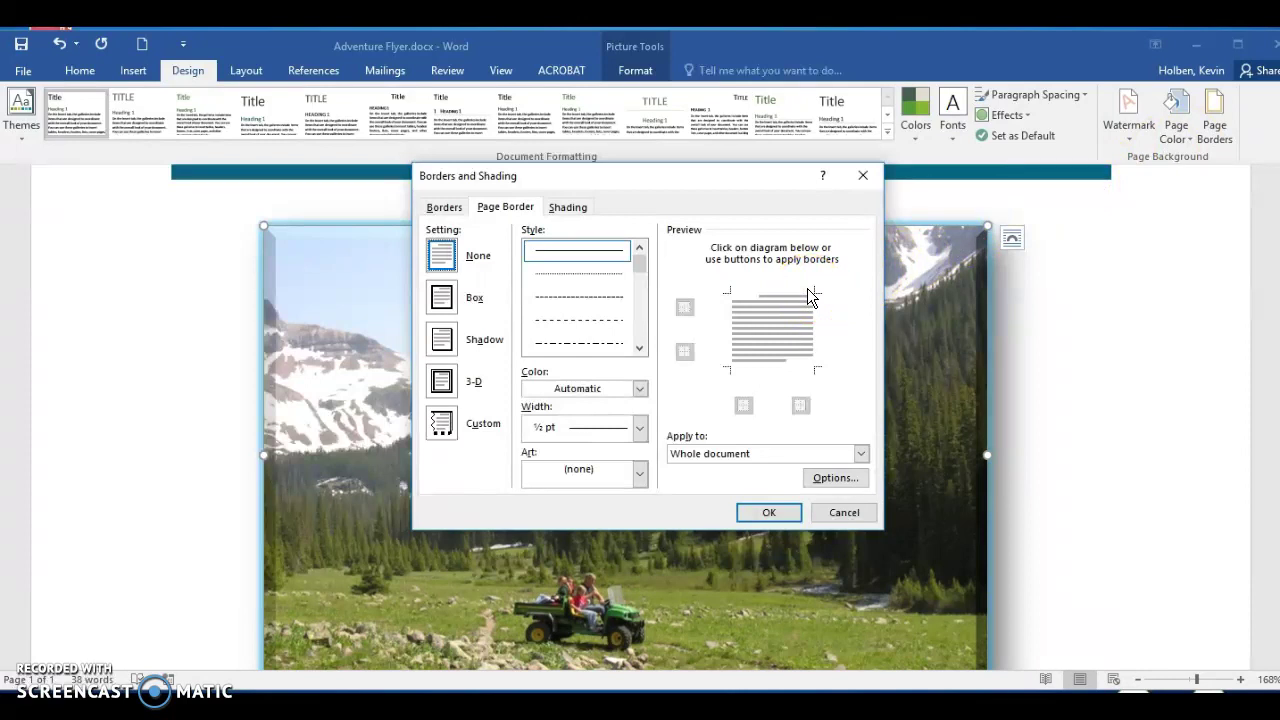
pyautogui.click(591, 274)
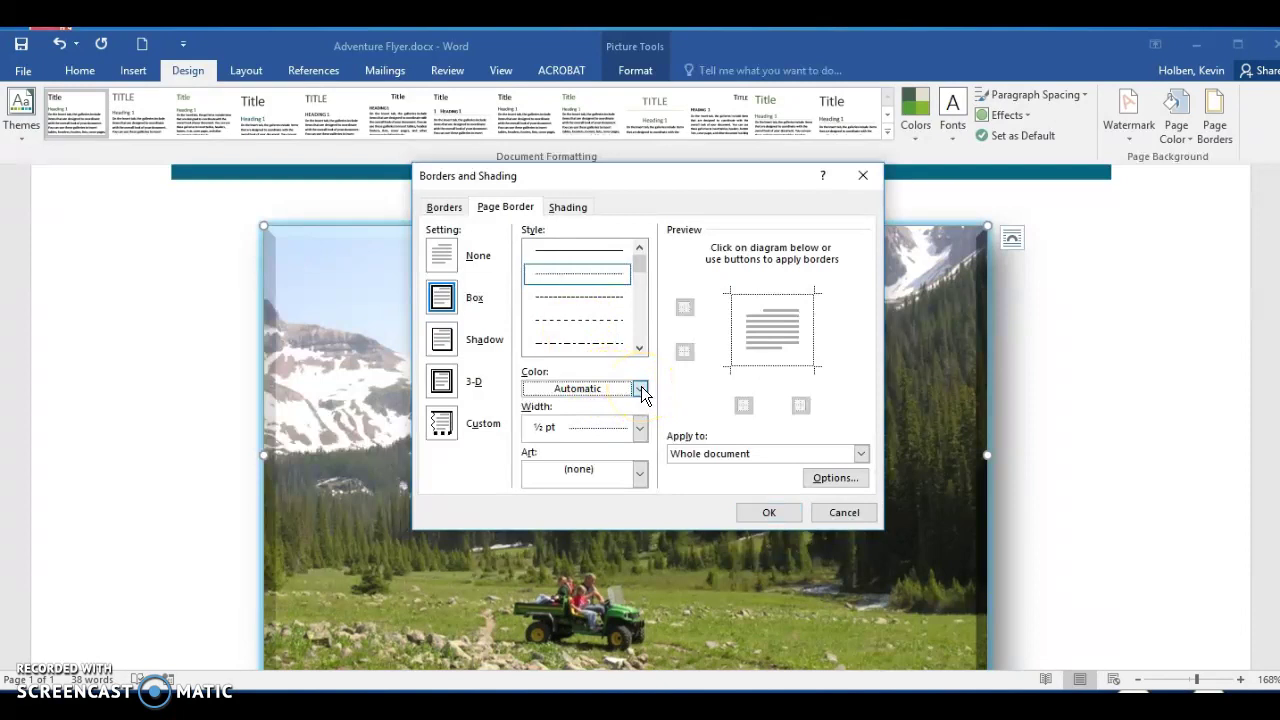
pyautogui.click(641, 388)
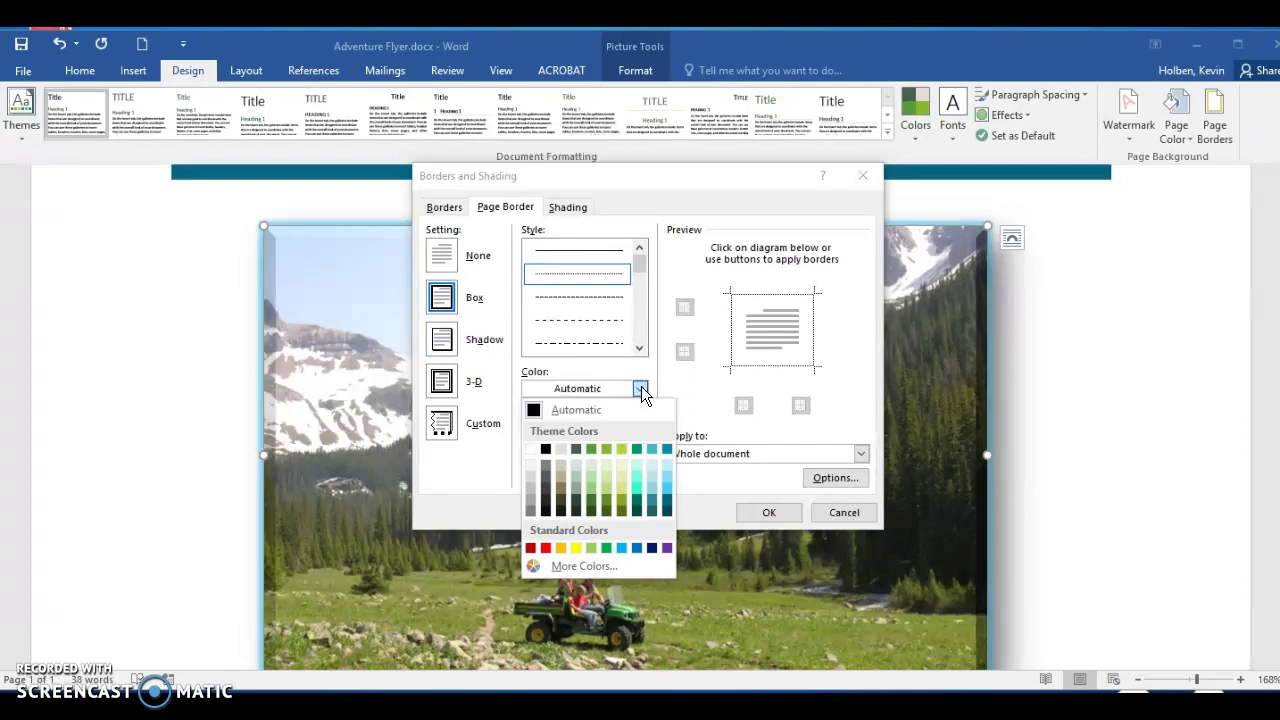
pyautogui.click(605, 469)
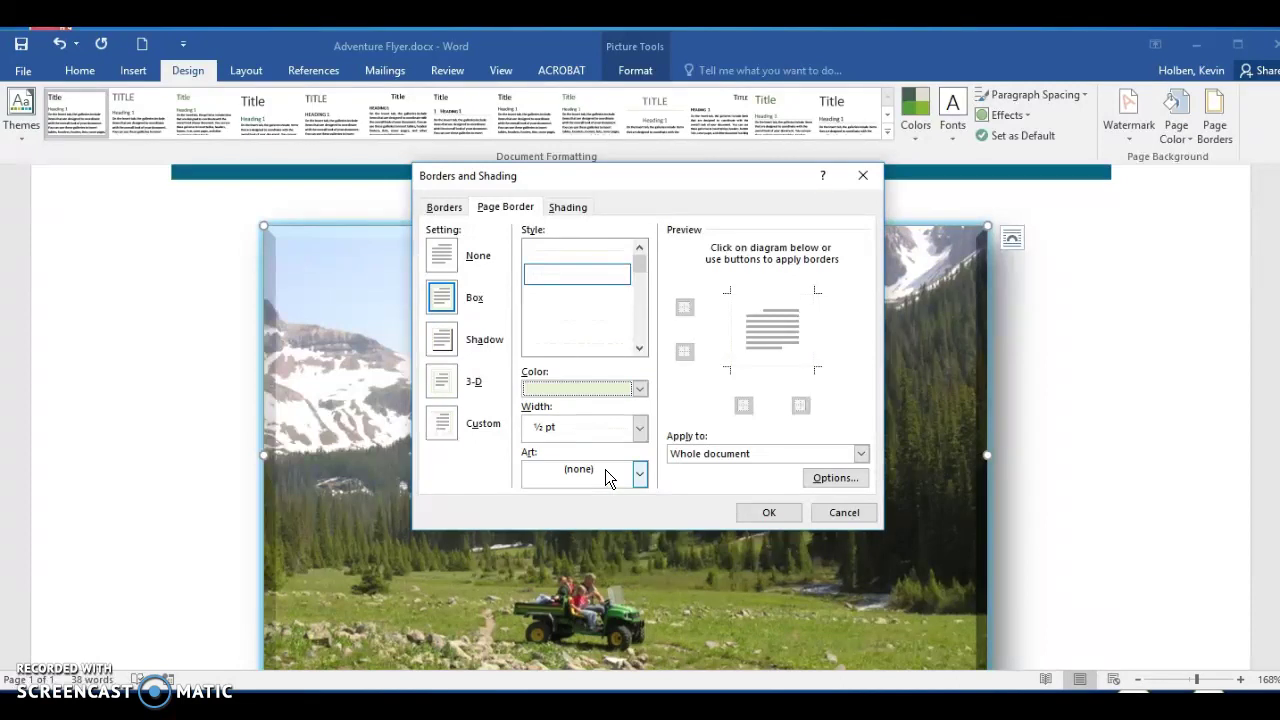
pyautogui.click(642, 432)
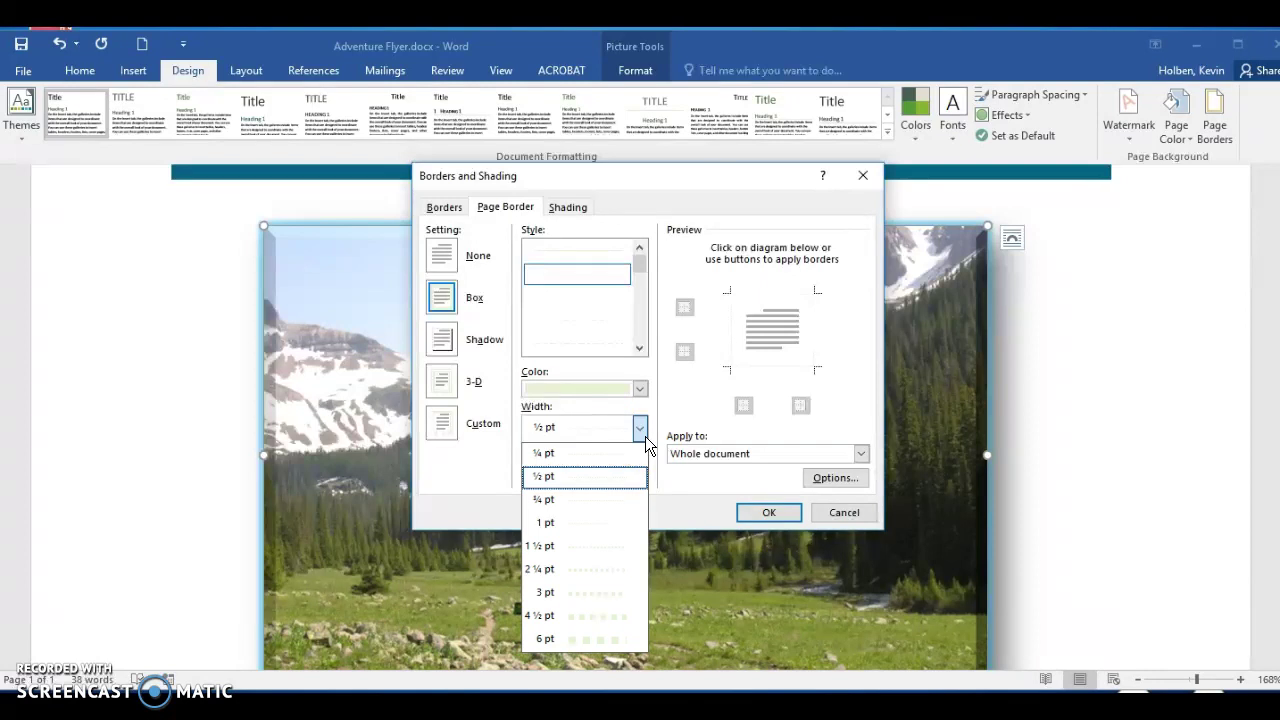
pyautogui.click(585, 617)
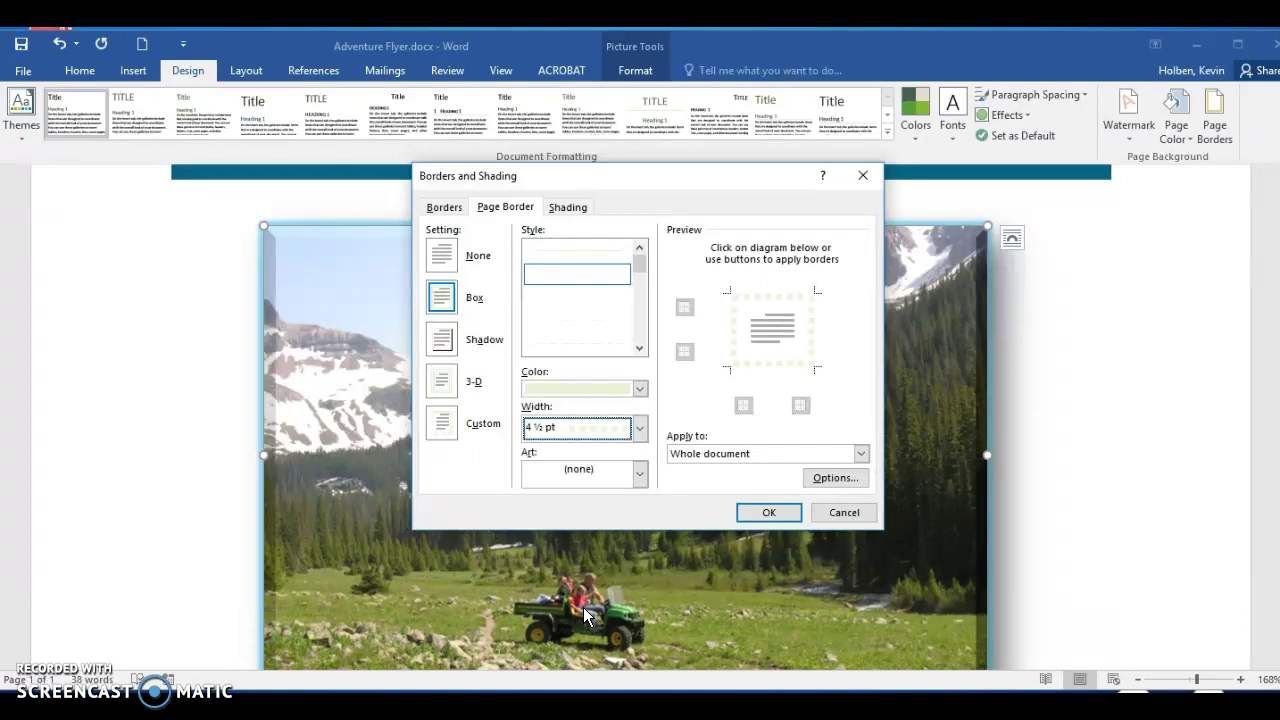
pyautogui.click(790, 518)
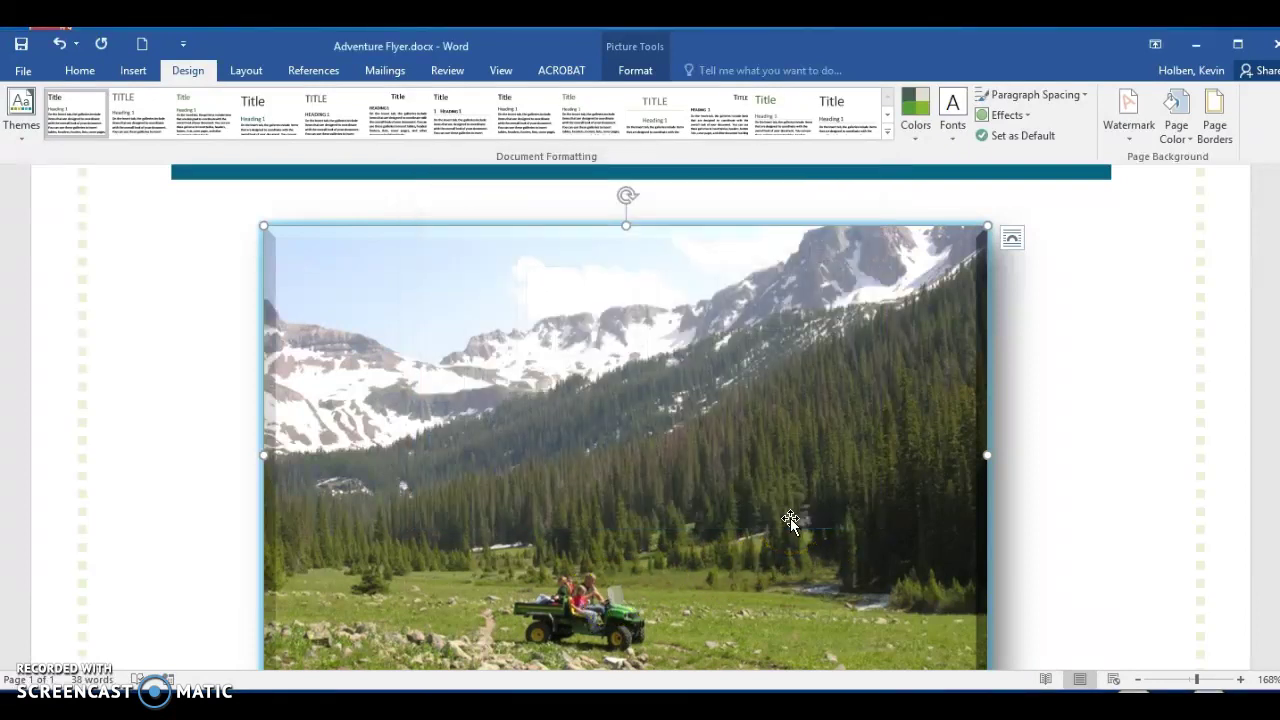
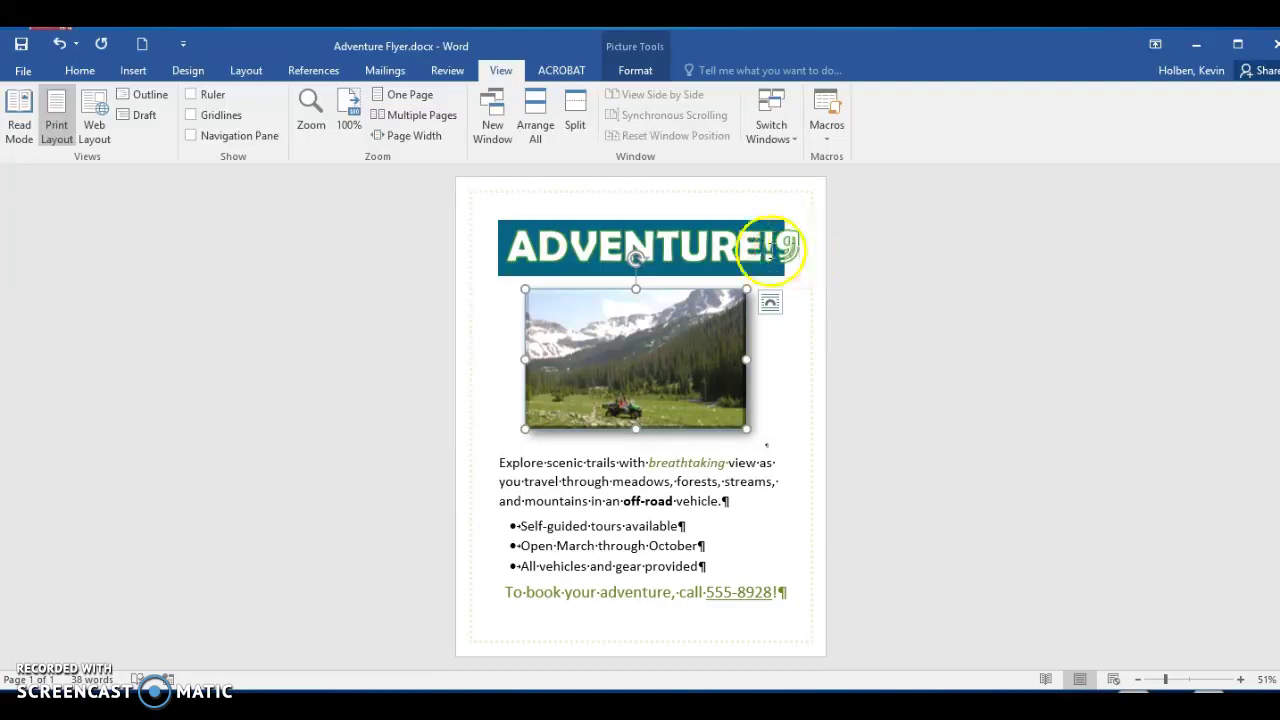
# Step: Set the ADVENTURE! heading's paragraph spacing to 6 pt before and 6 pt after
pyautogui.click(670, 250)
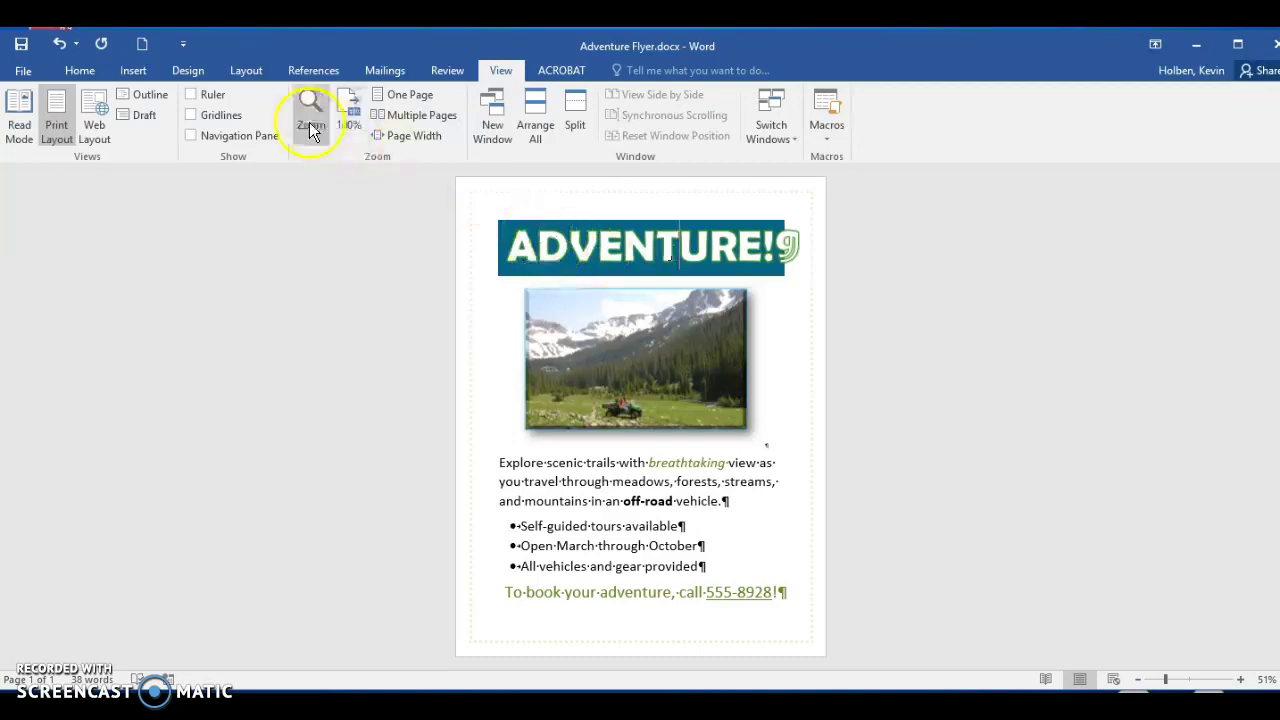
pyautogui.click(242, 73)
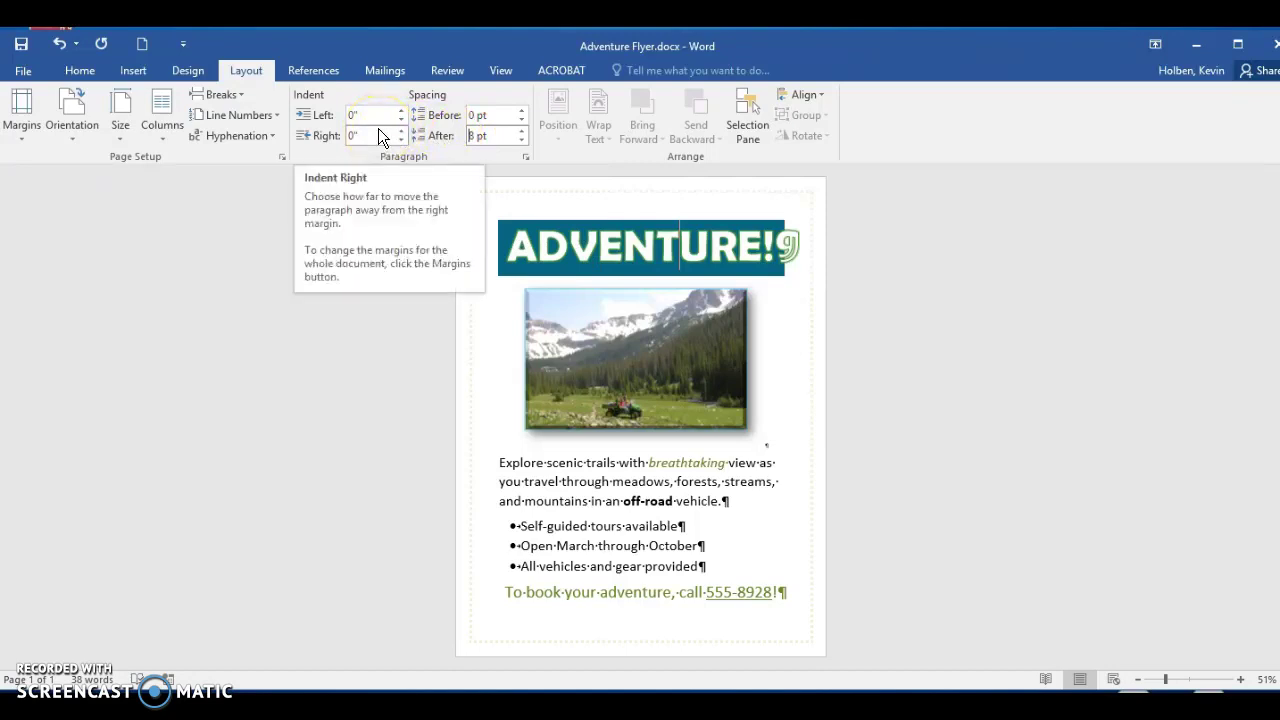
pyautogui.hotkey('alt', 'p')
pyautogui.write('sa')
pyautogui.write('9')
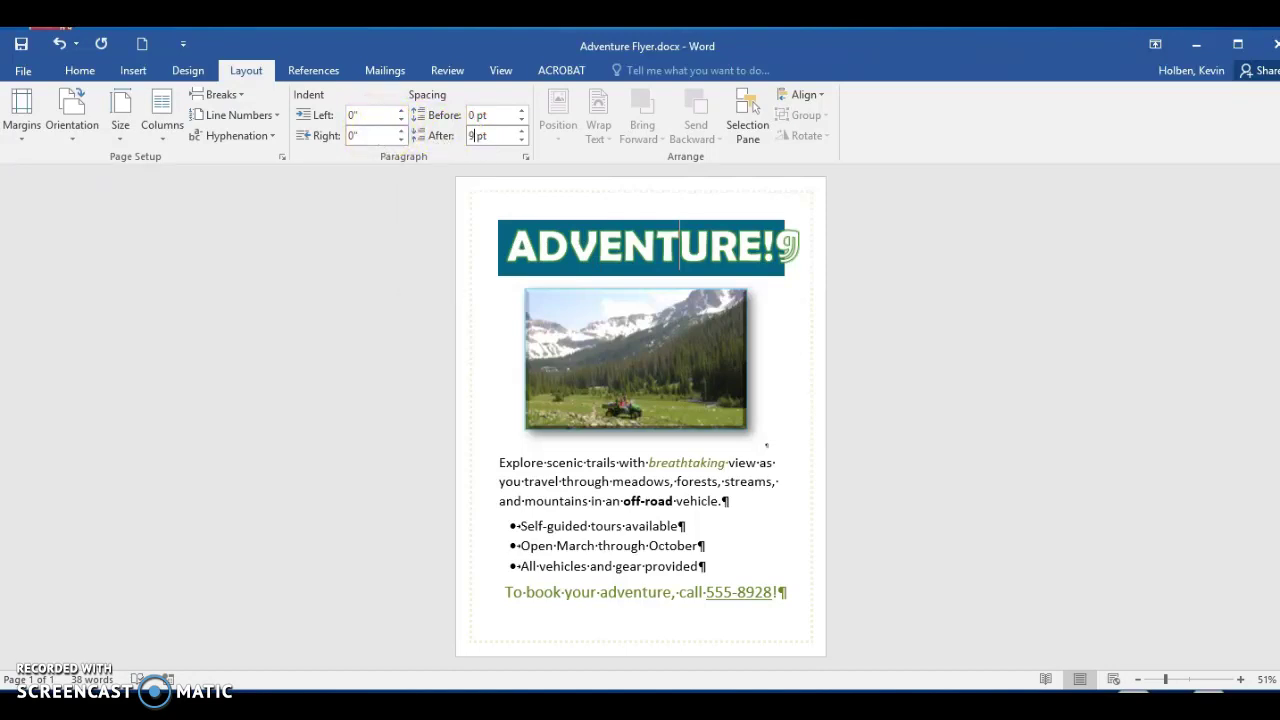
pyautogui.press('BackSpace')
pyautogui.write('6')
pyautogui.click(492, 115)
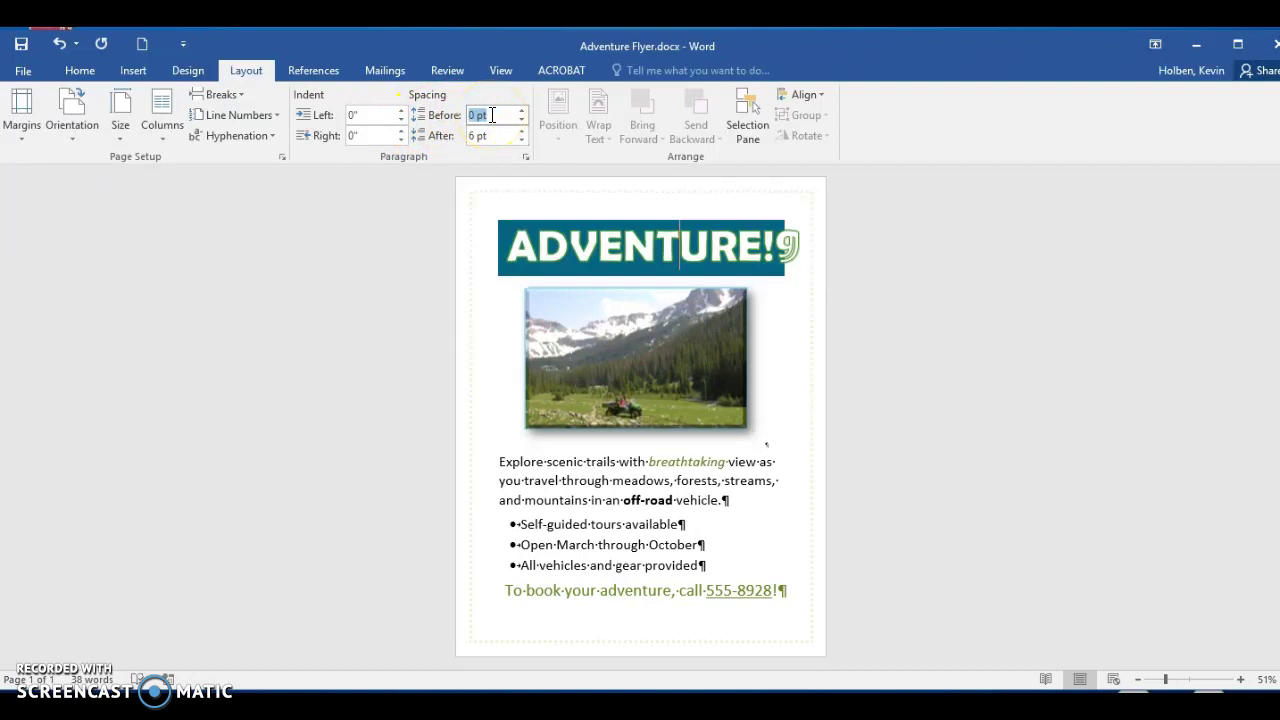
pyautogui.write('6')
pyautogui.press('Return')
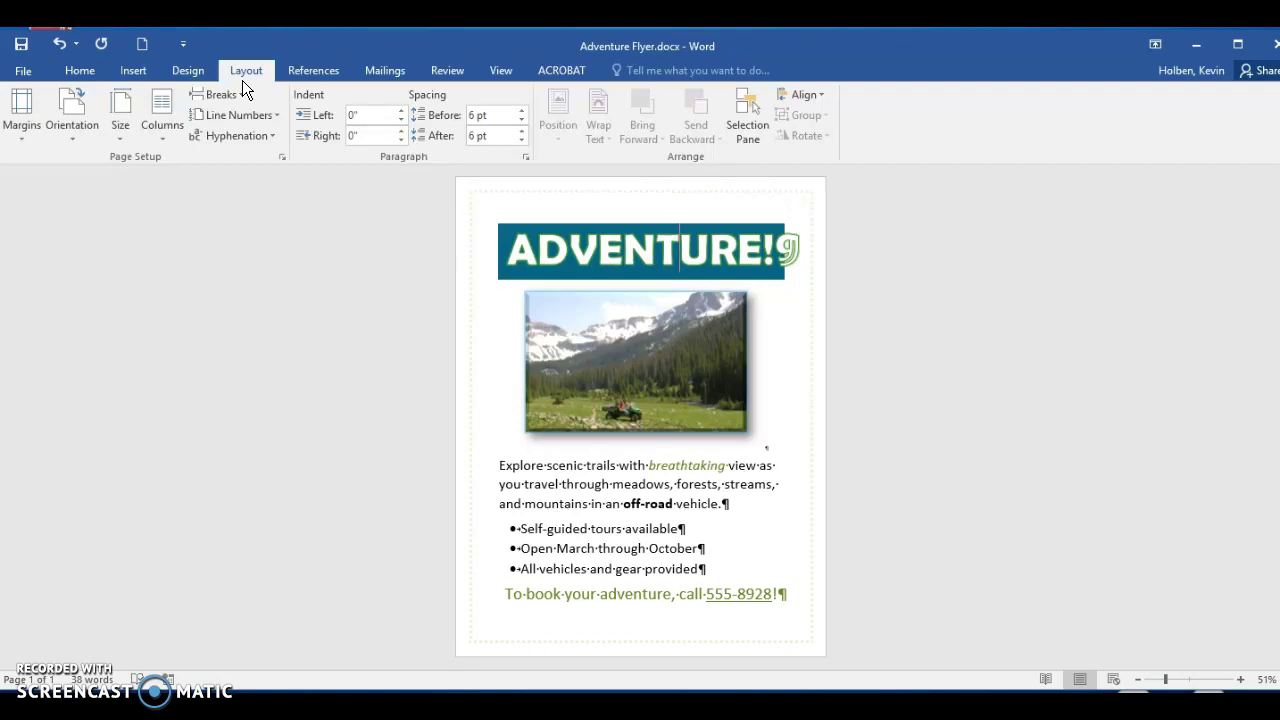
# Step: Set the page's vertical alignment to Center for the whole document
pyautogui.click(286, 154)
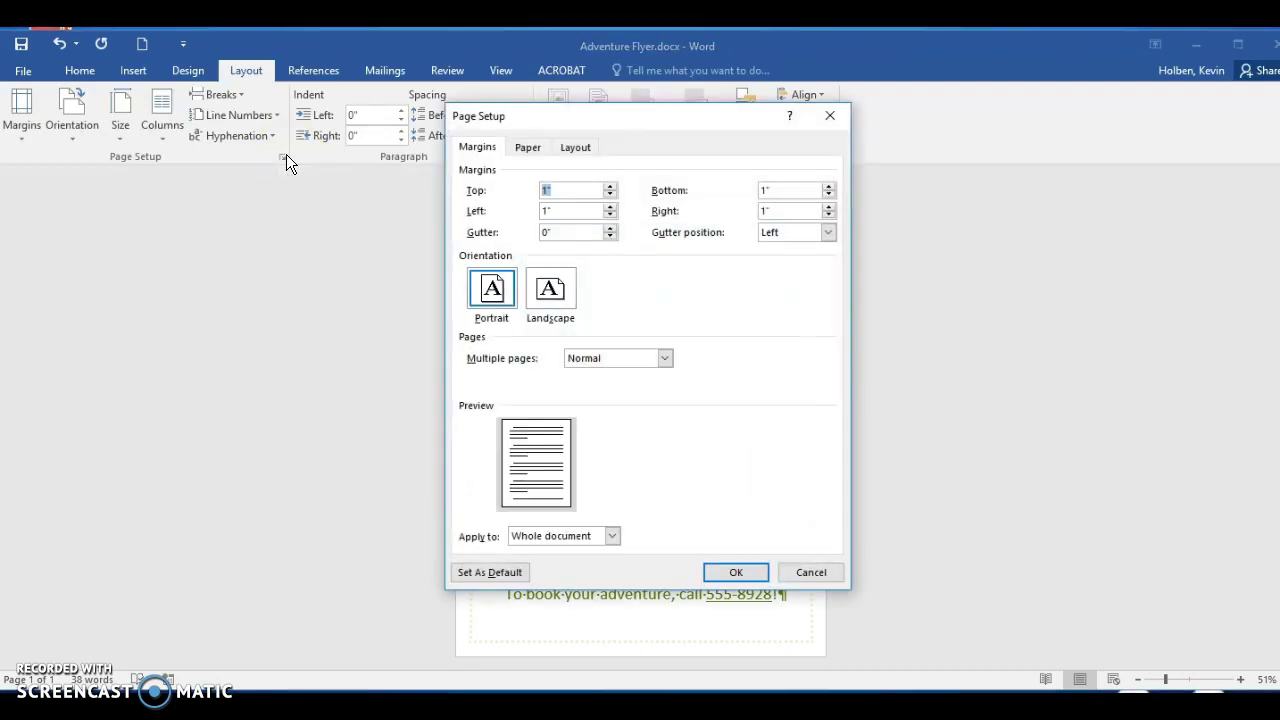
pyautogui.click(574, 148)
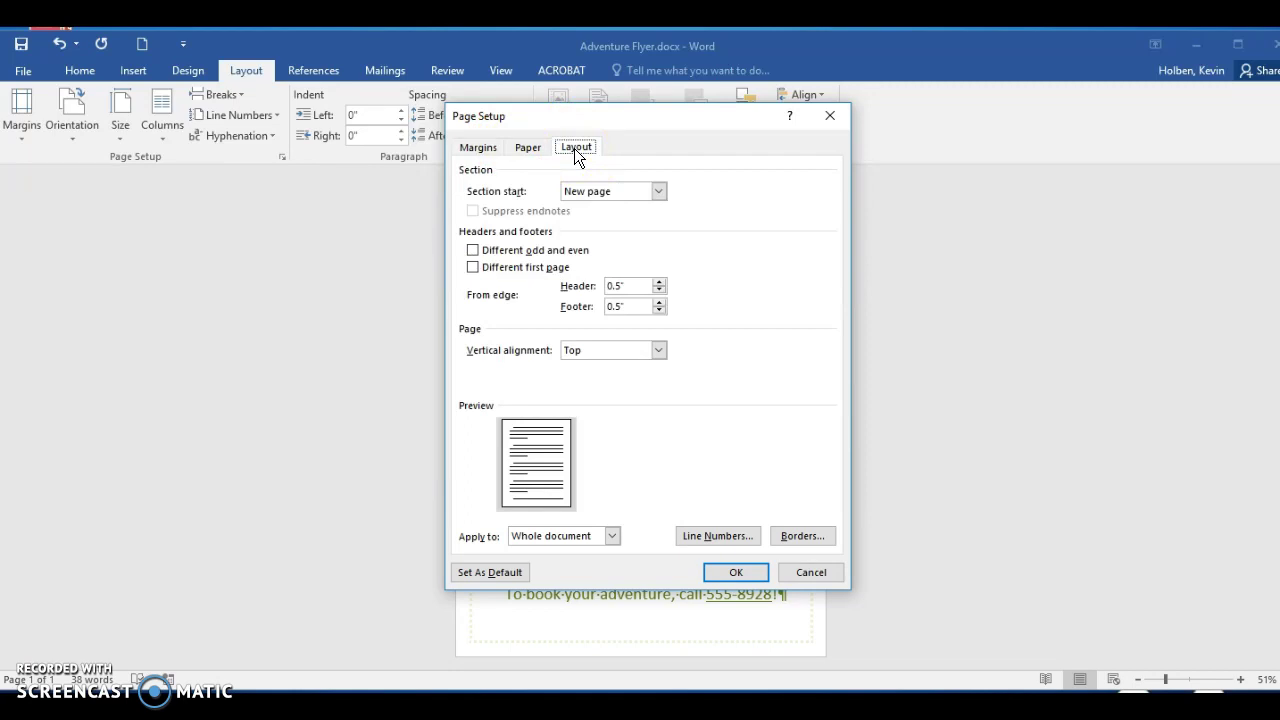
pyautogui.click(658, 352)
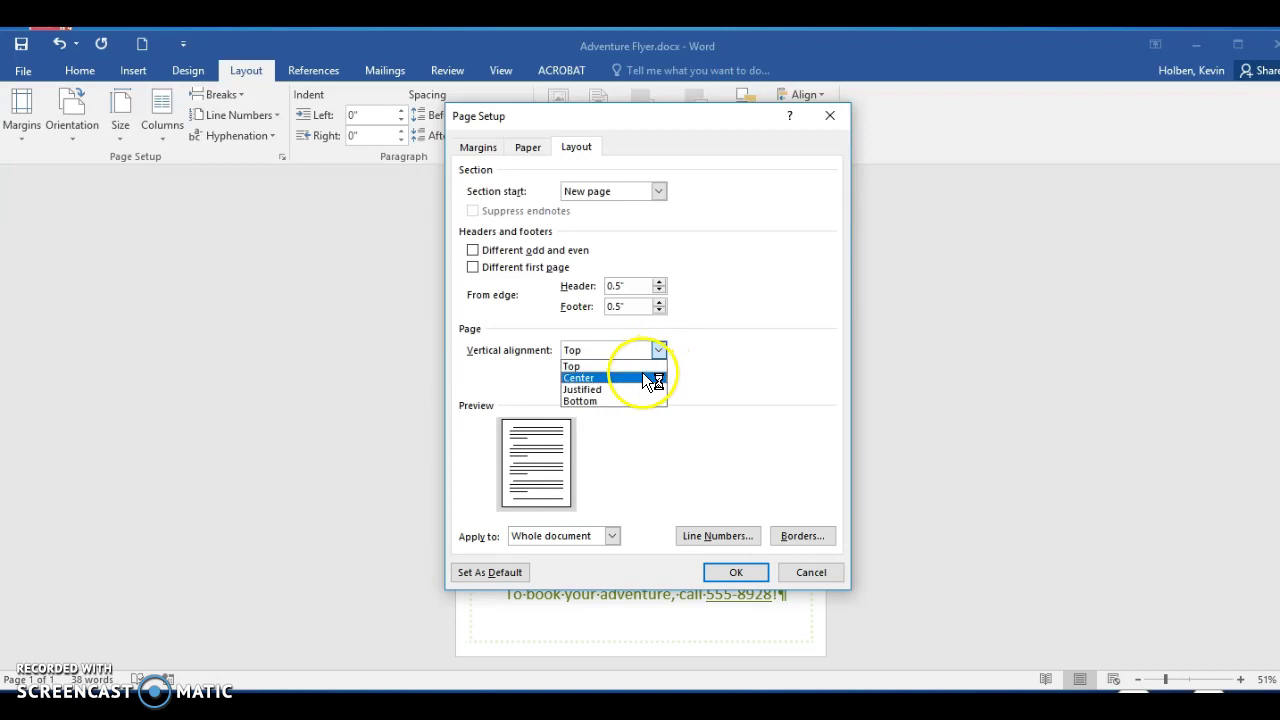
pyautogui.click(642, 373)
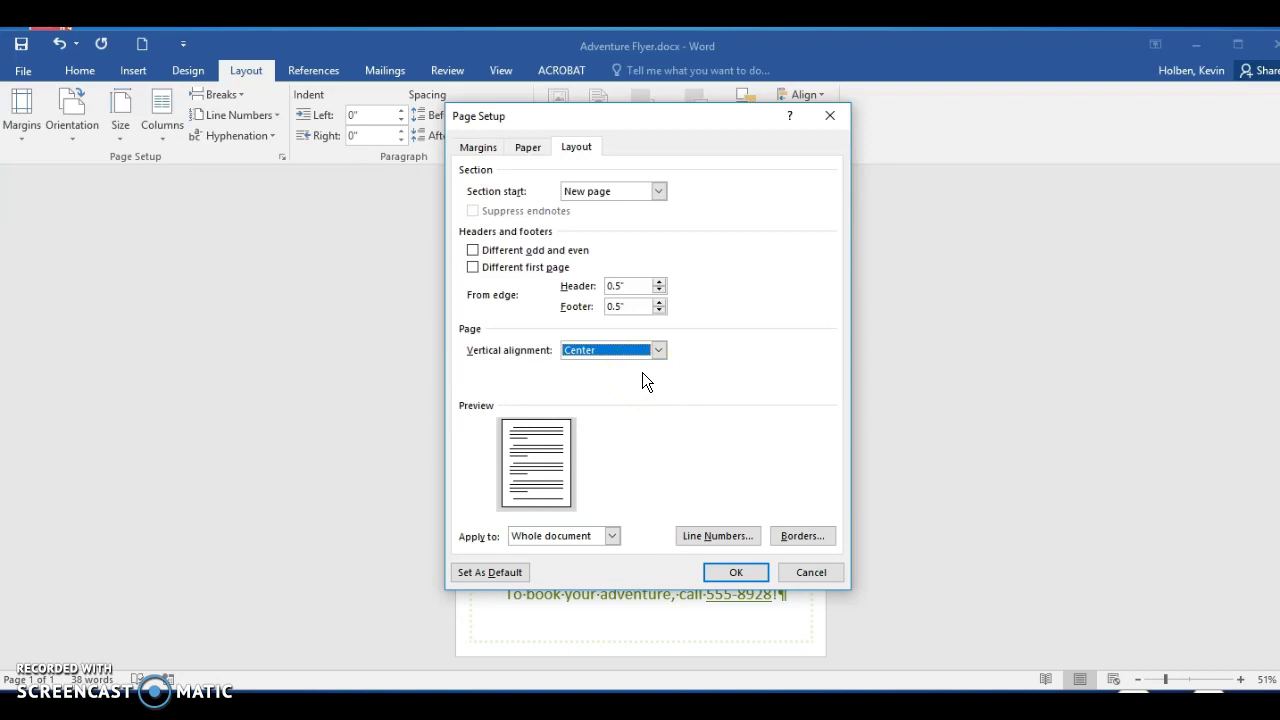
pyautogui.click(720, 570)
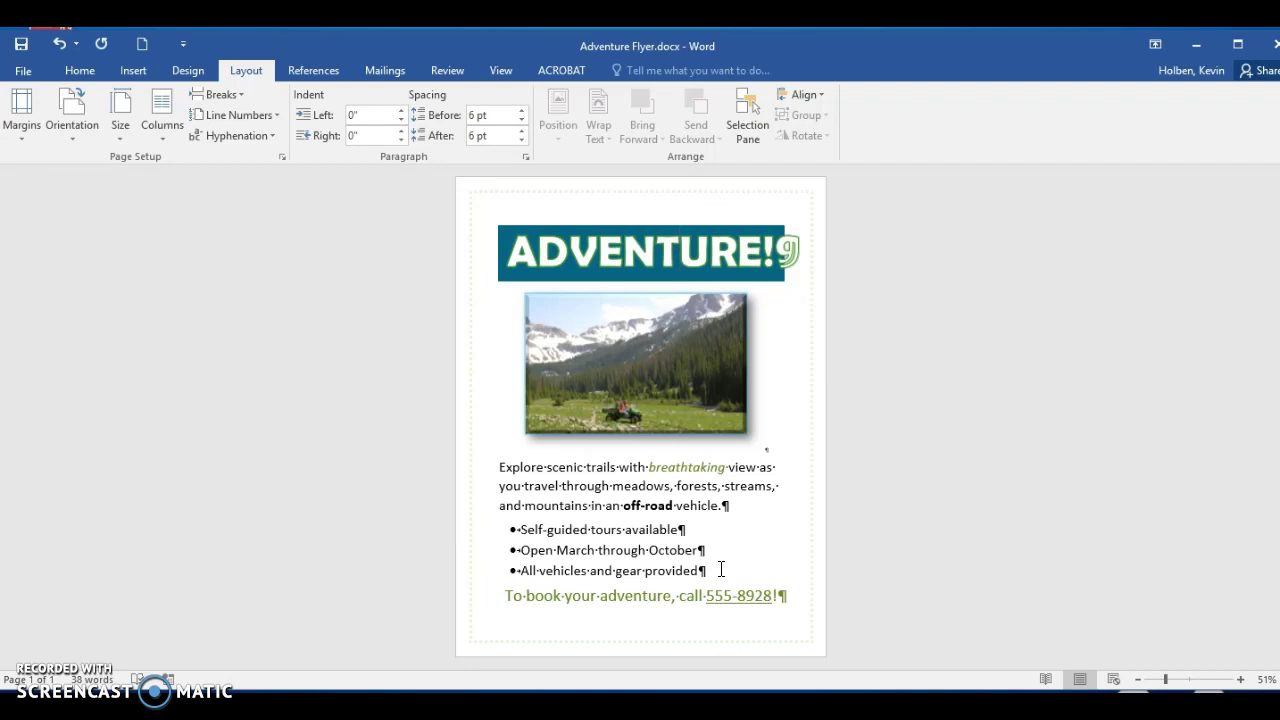
# Step: Add the text STUDENT NAME to the page footer and return to the document body
pyautogui.click(140, 72)
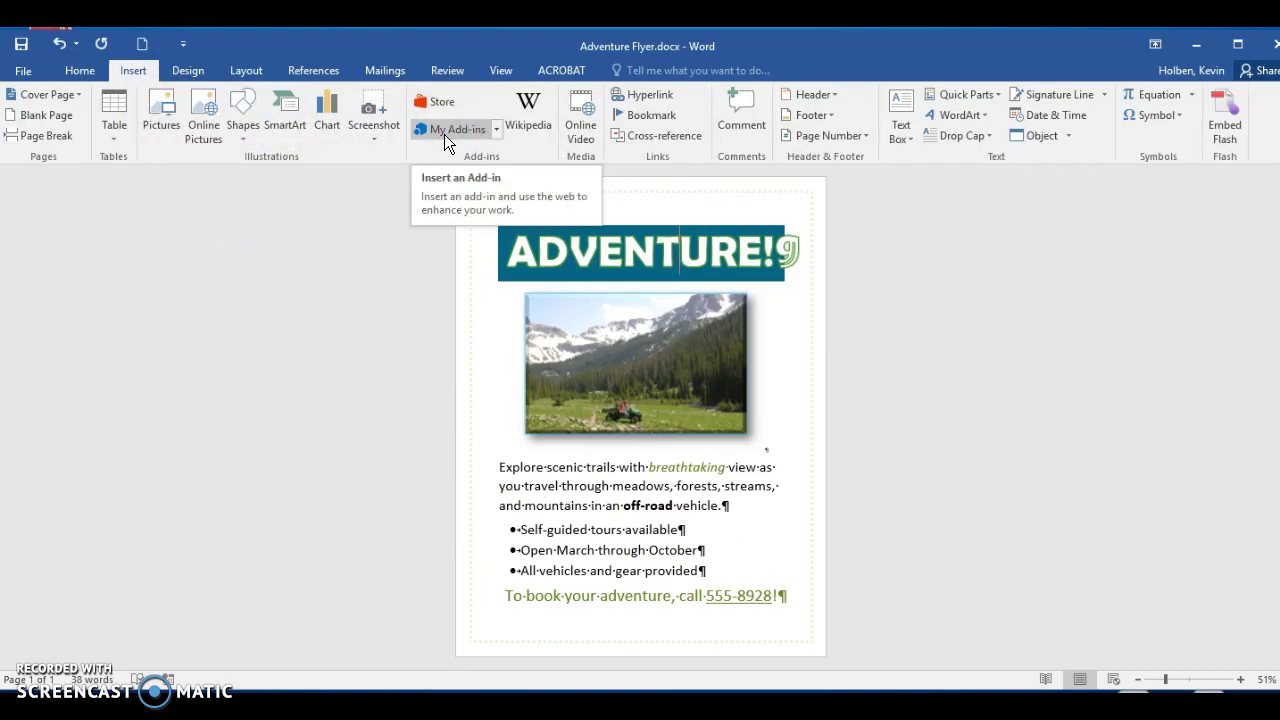
pyautogui.click(833, 115)
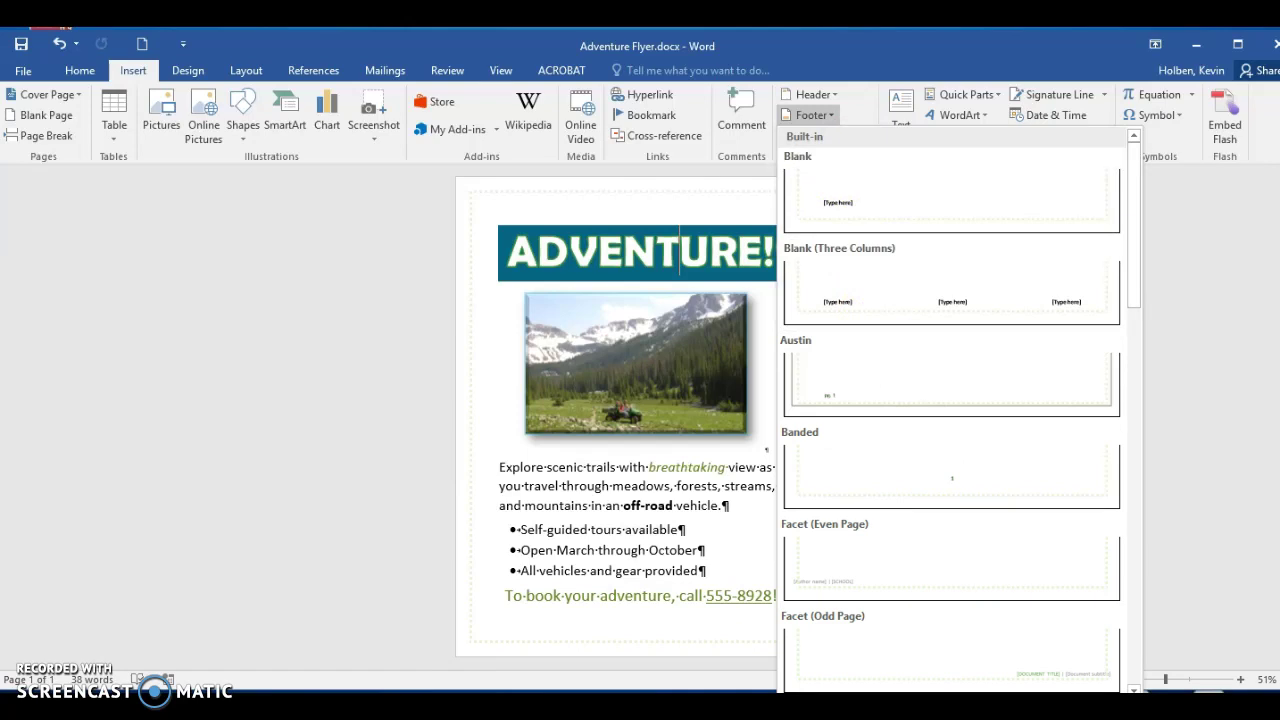
pyautogui.click(951, 660)
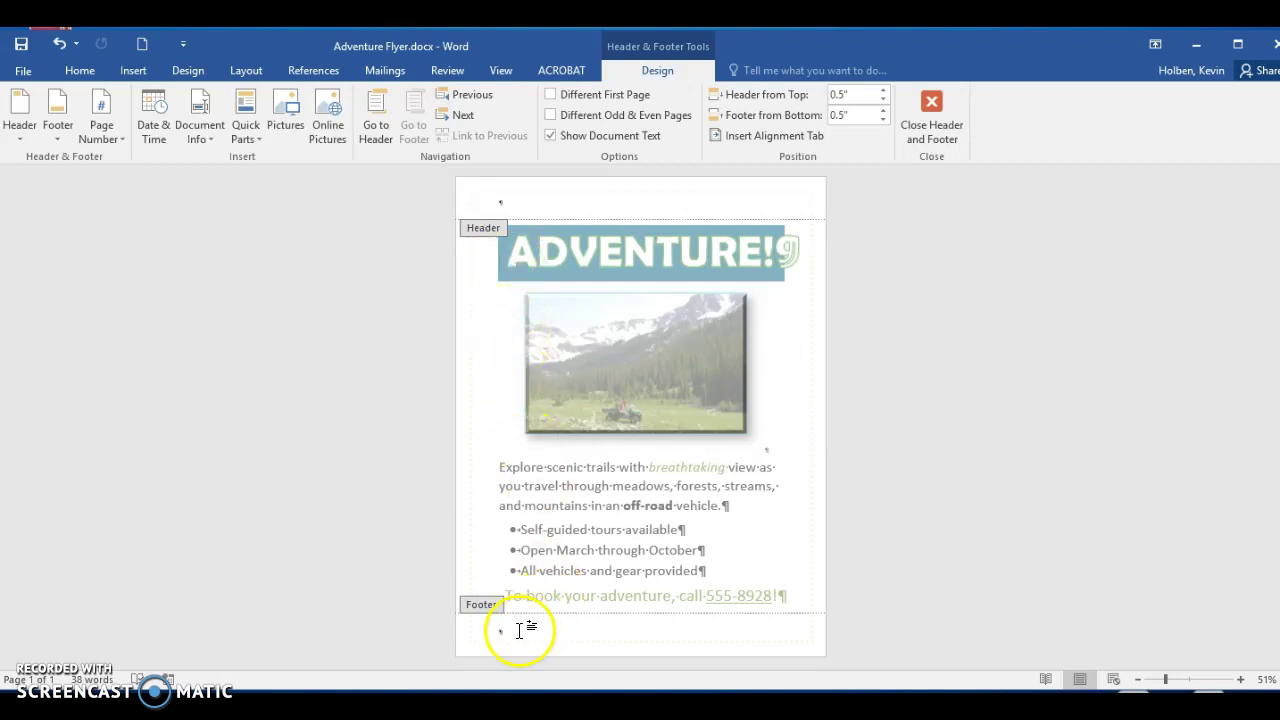
pyautogui.write('Stu')
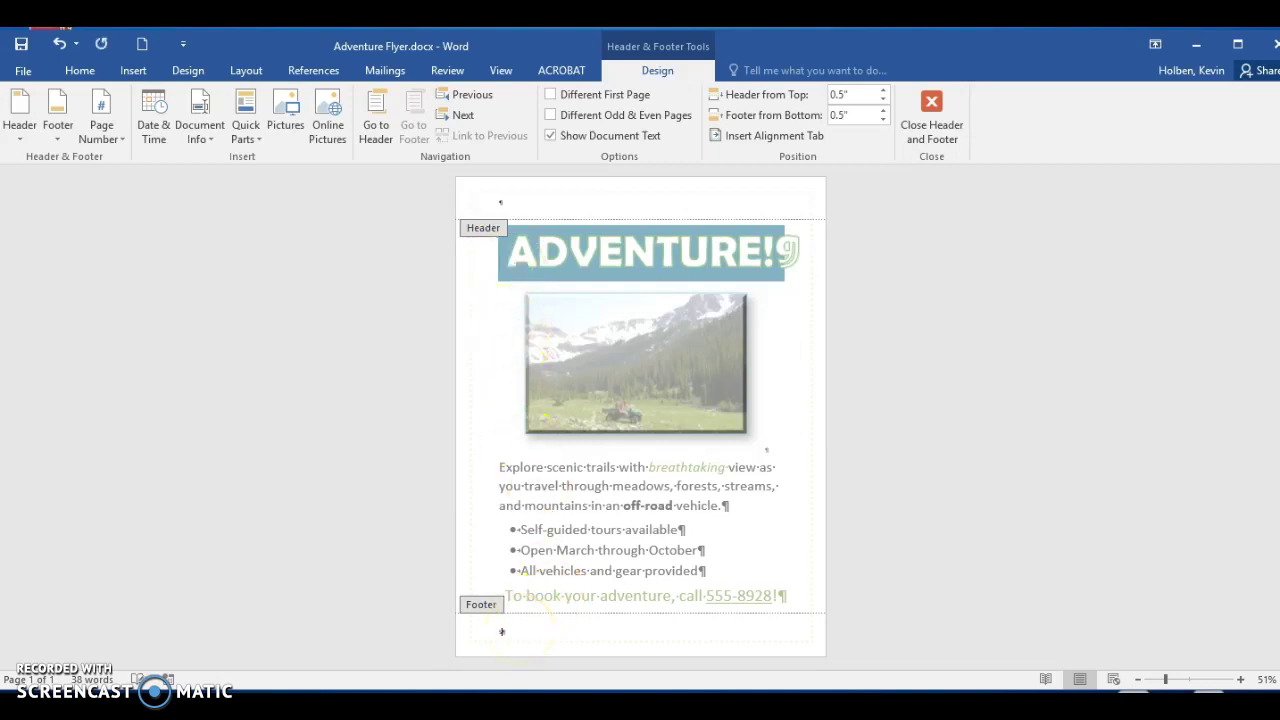
pyautogui.write('ENT NAME')
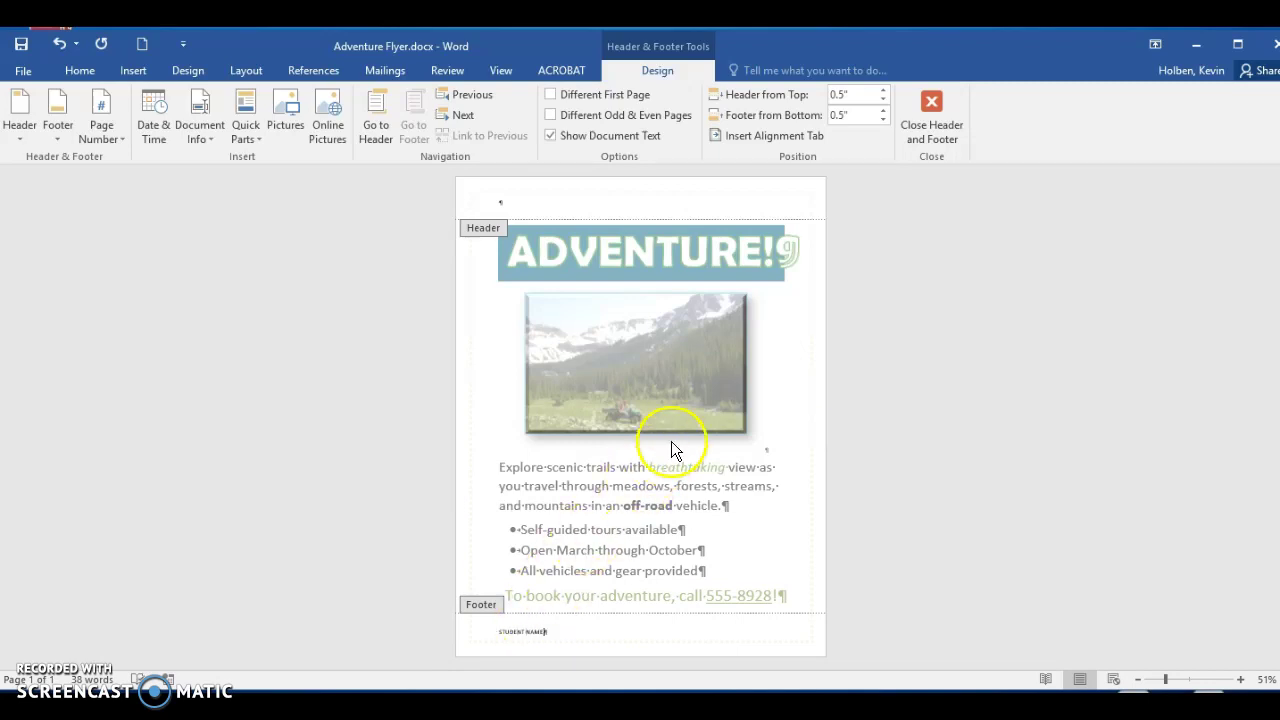
pyautogui.click(936, 102)
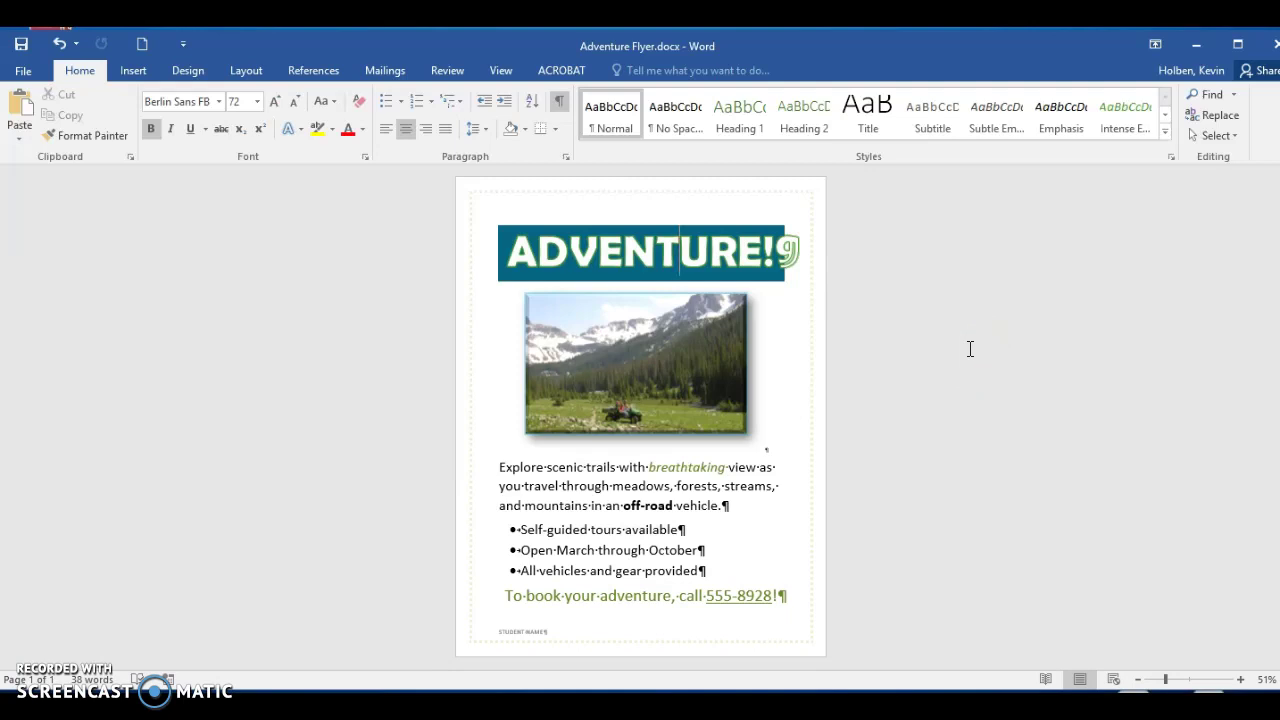
# Step: Save the flyer and open its print preview
pyautogui.click(22, 48)
pyautogui.hotkey('ctrl', 'p')
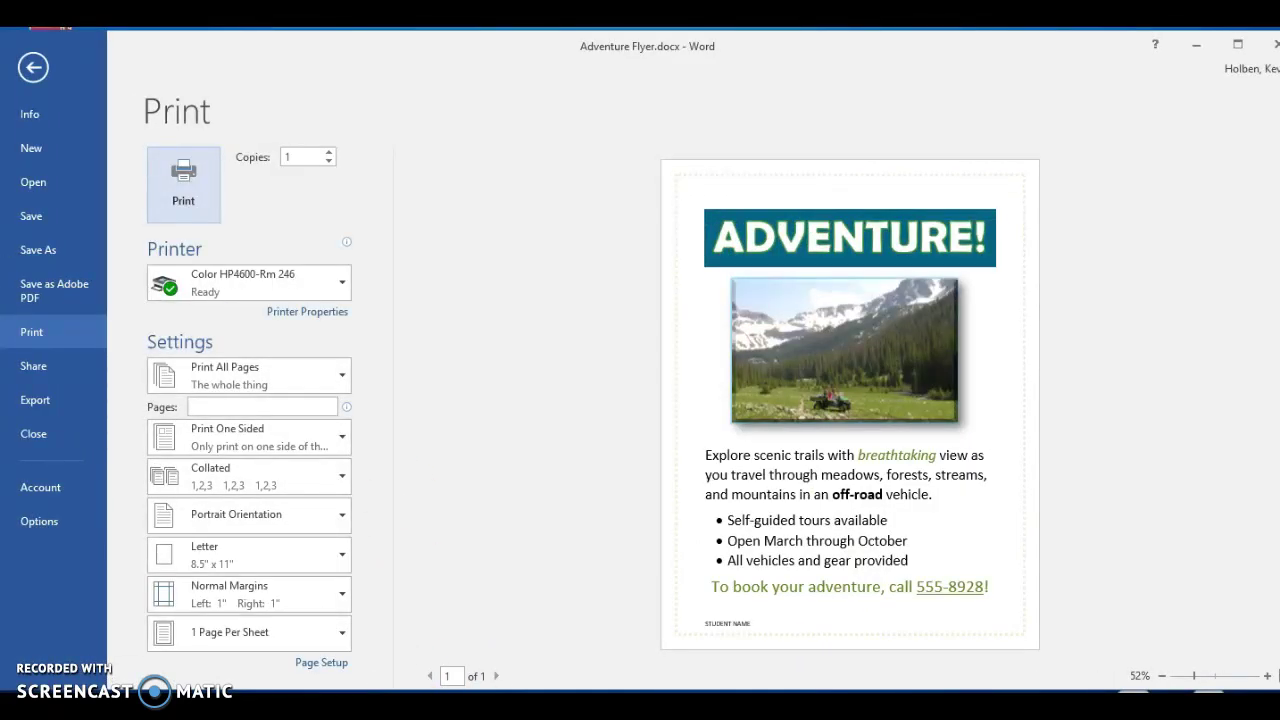